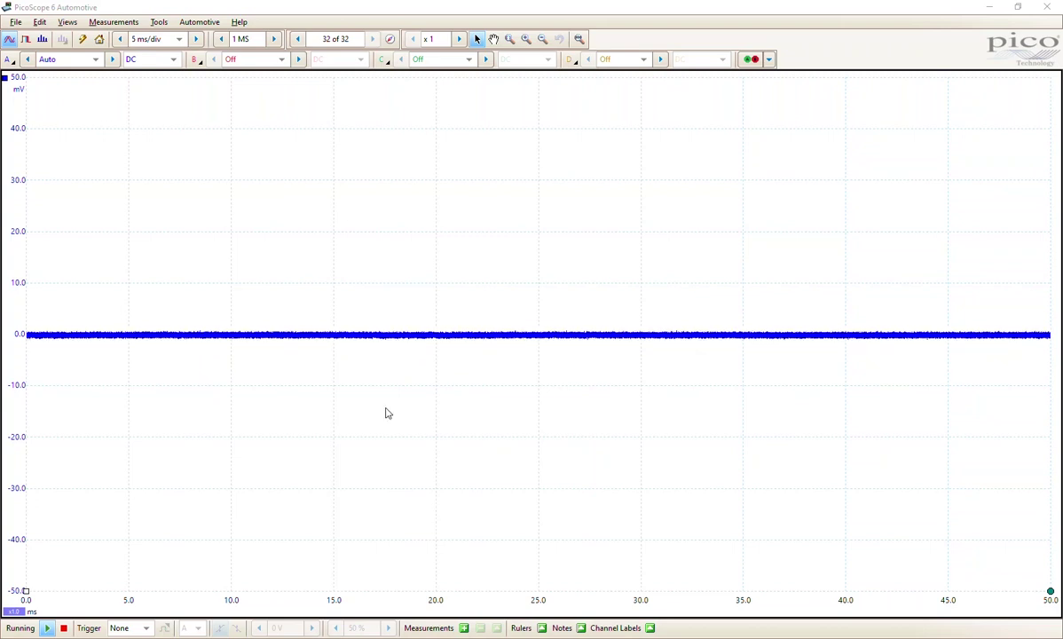
Step: Set the timebase to 200 ms/div and channel A's range to ±20 V
{"action": "left_click", "coordinate": [180, 40]}
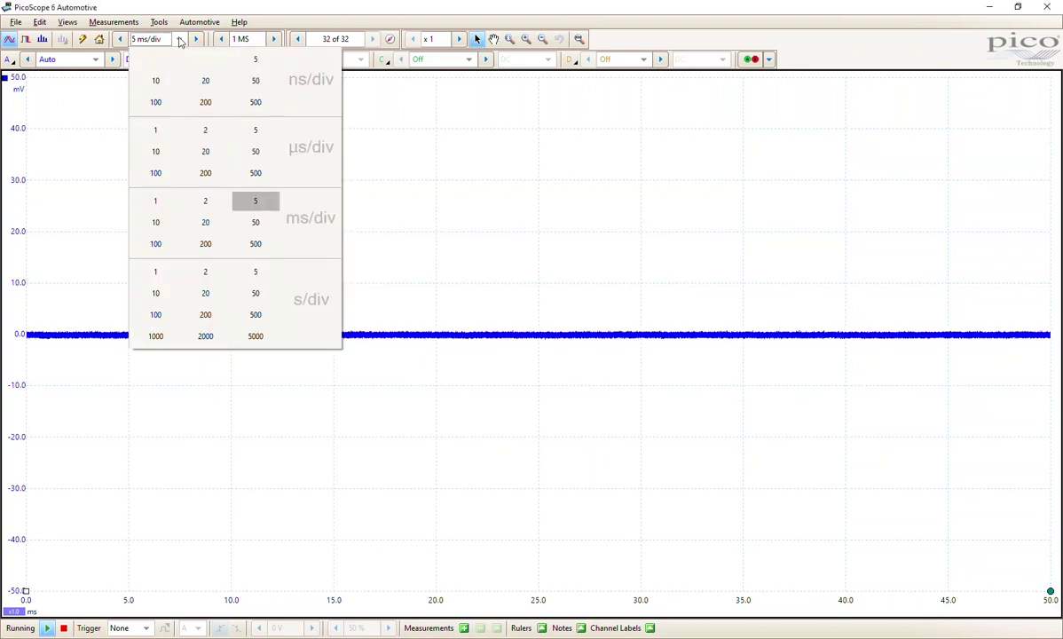
{"action": "left_click", "coordinate": [201, 236]}
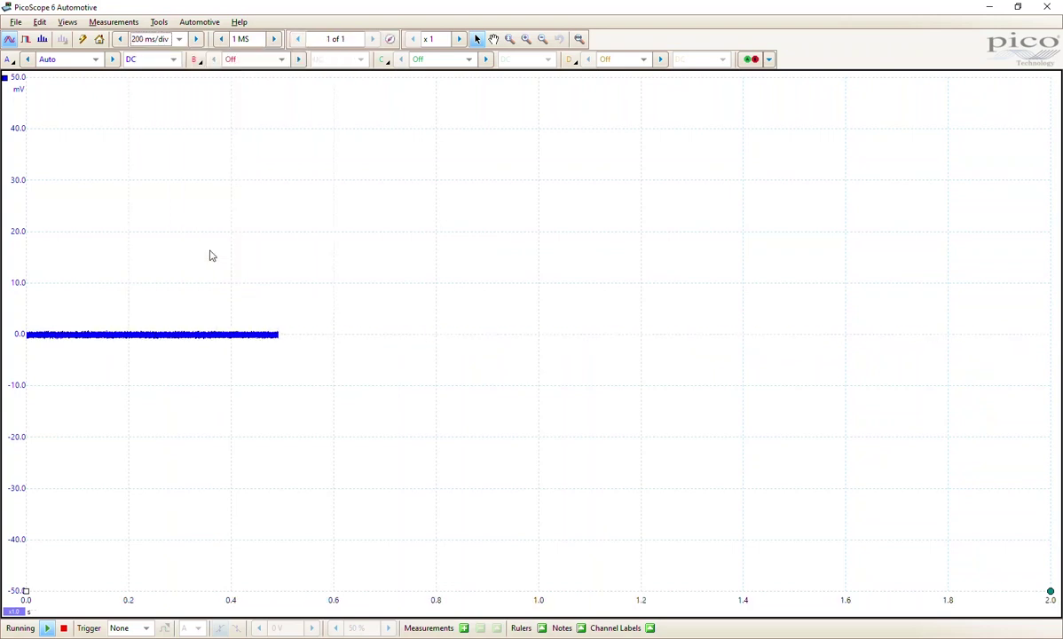
{"action": "left_click", "coordinate": [95, 61]}
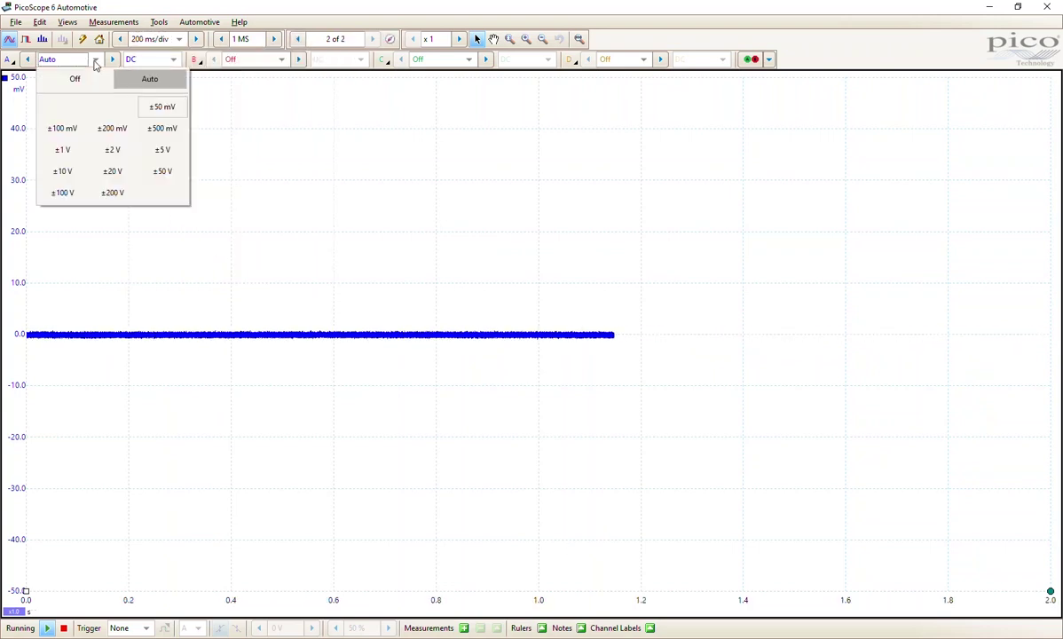
{"action": "left_click", "coordinate": [112, 174]}
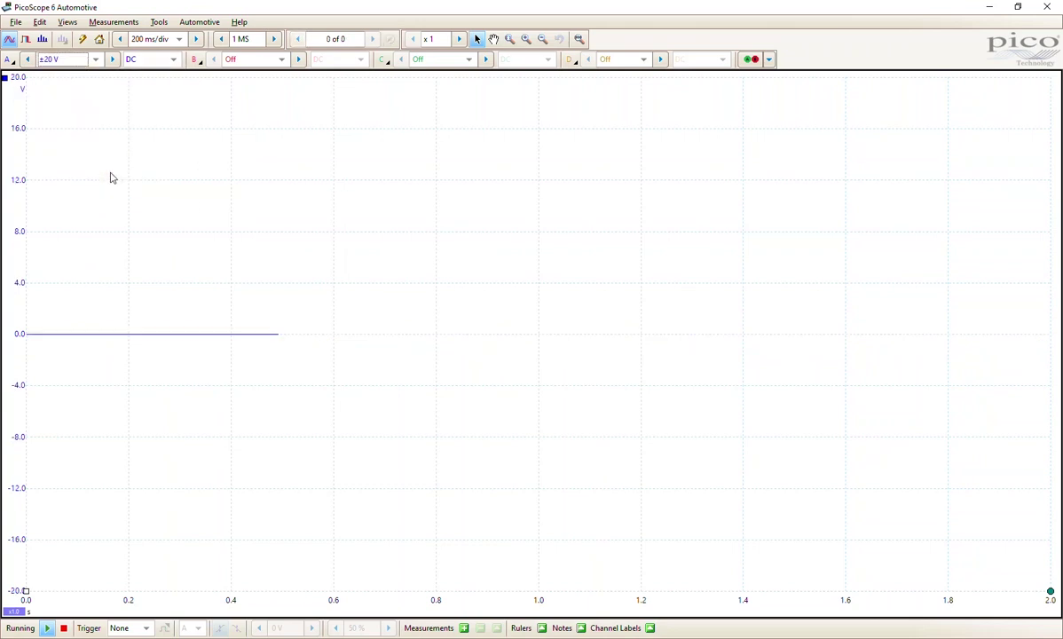
Step: Open and close channel A's extra options, then bring up the File menu
{"action": "left_click", "coordinate": [8, 61]}
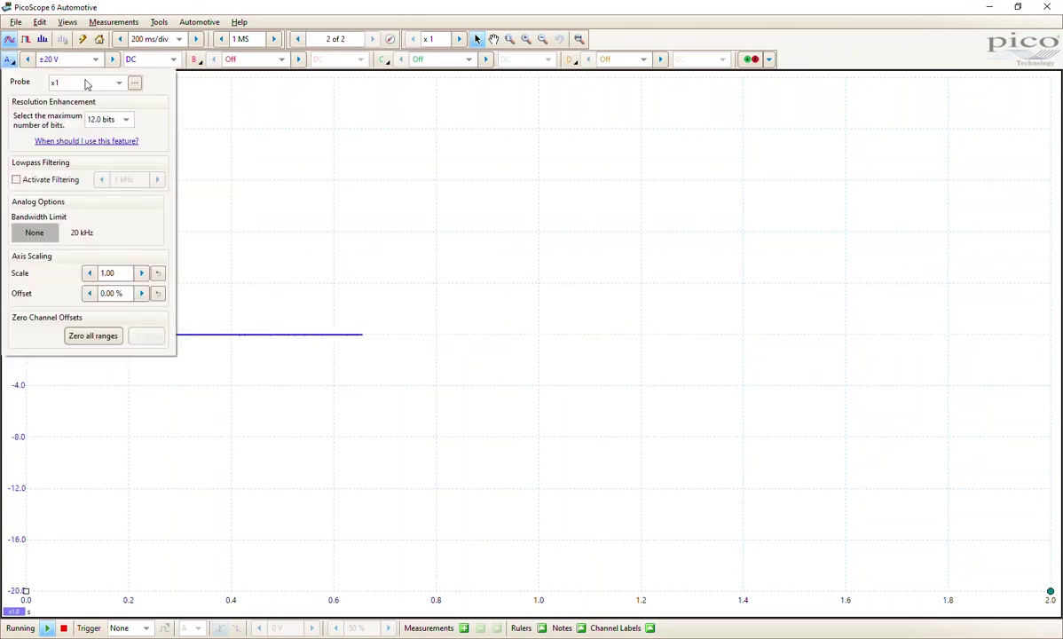
{"action": "left_click", "coordinate": [286, 233]}
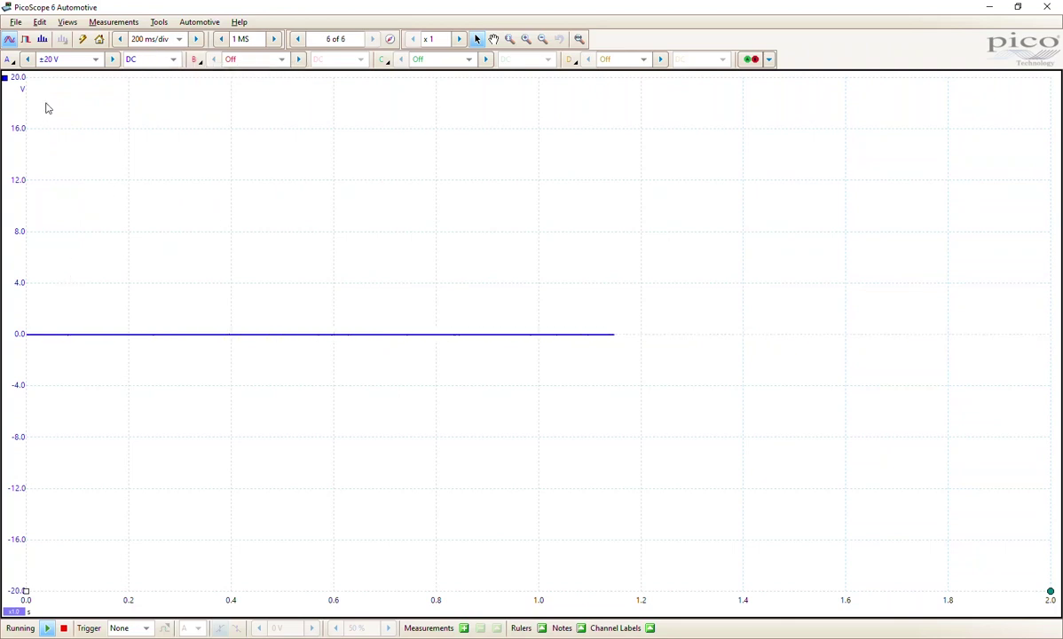
{"action": "left_click", "coordinate": [14, 22]}
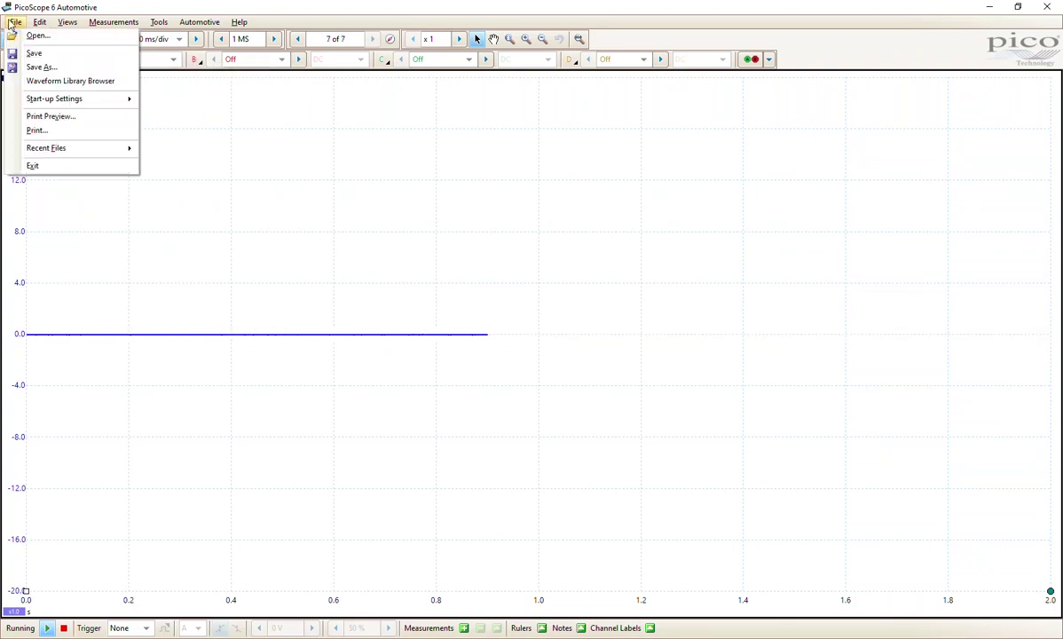
Step: Save the current setup as default.PSSETTINGS via Start-up Settings > Save User Default Settings
{"action": "mouse_move", "coordinate": [69, 100]}
{"action": "left_click", "coordinate": [221, 117]}
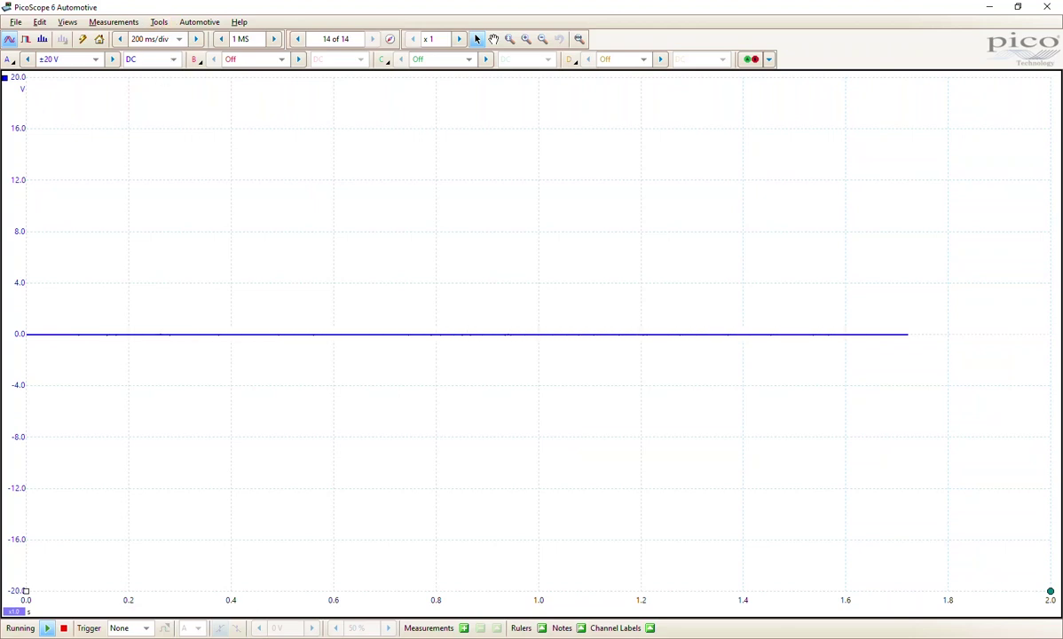
Step: Stop the capture, dismiss PicoScope 7's Guided tests window, and restart capturing
{"action": "left_click", "coordinate": [63, 627]}
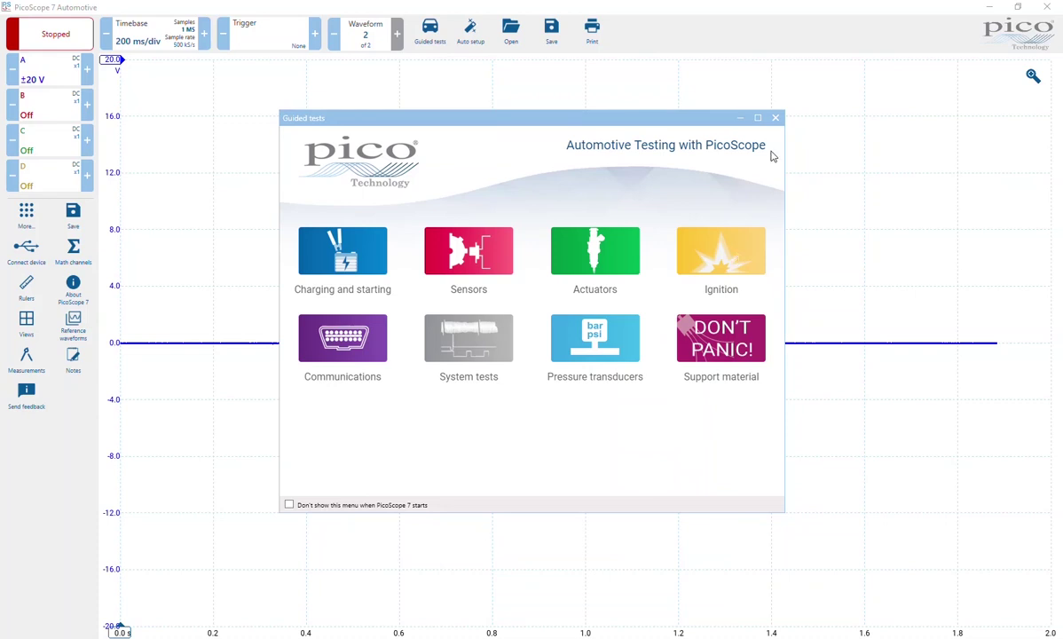
{"action": "left_click", "coordinate": [776, 119]}
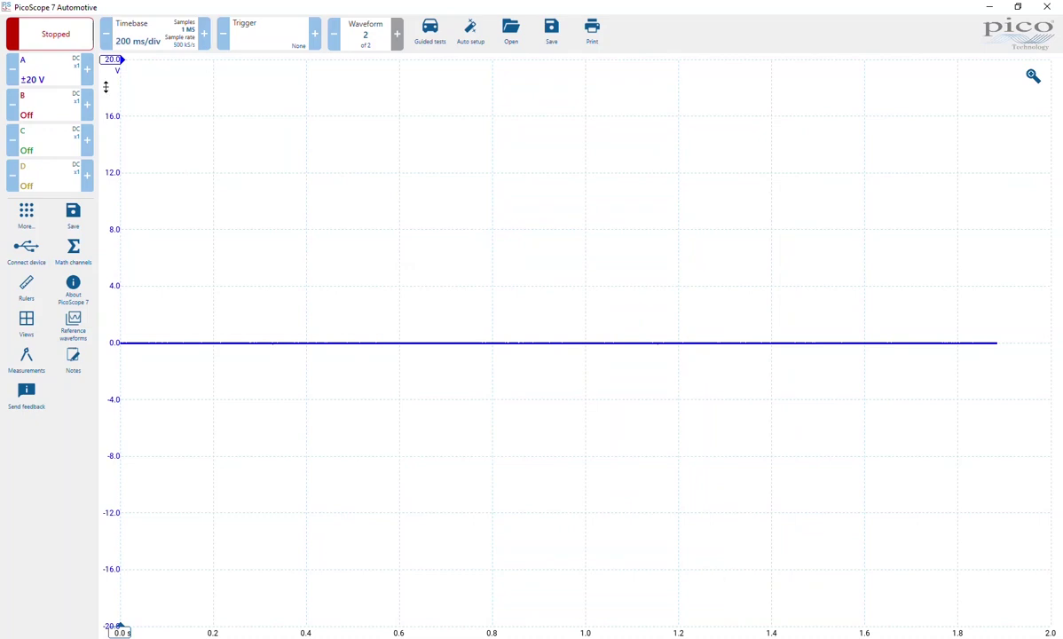
{"action": "left_click", "coordinate": [43, 34]}
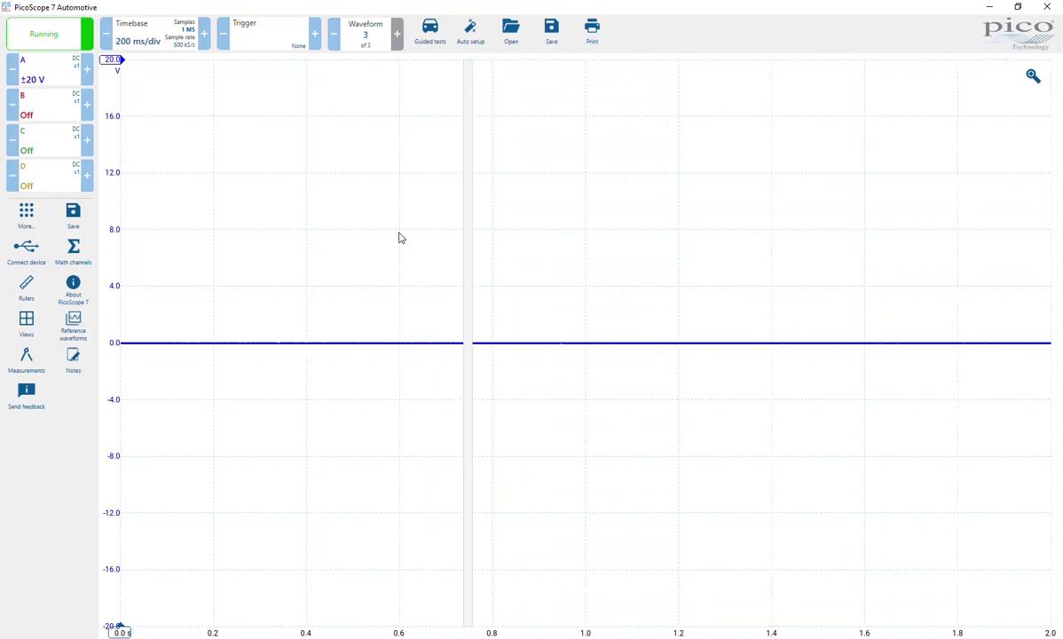
Step: Stop capture with four waveforms stored, review timebase sampling, then check the trigger (None, source A)
{"action": "left_click", "coordinate": [69, 36]}
{"action": "left_click", "coordinate": [137, 36]}
{"action": "left_click", "coordinate": [148, 79]}
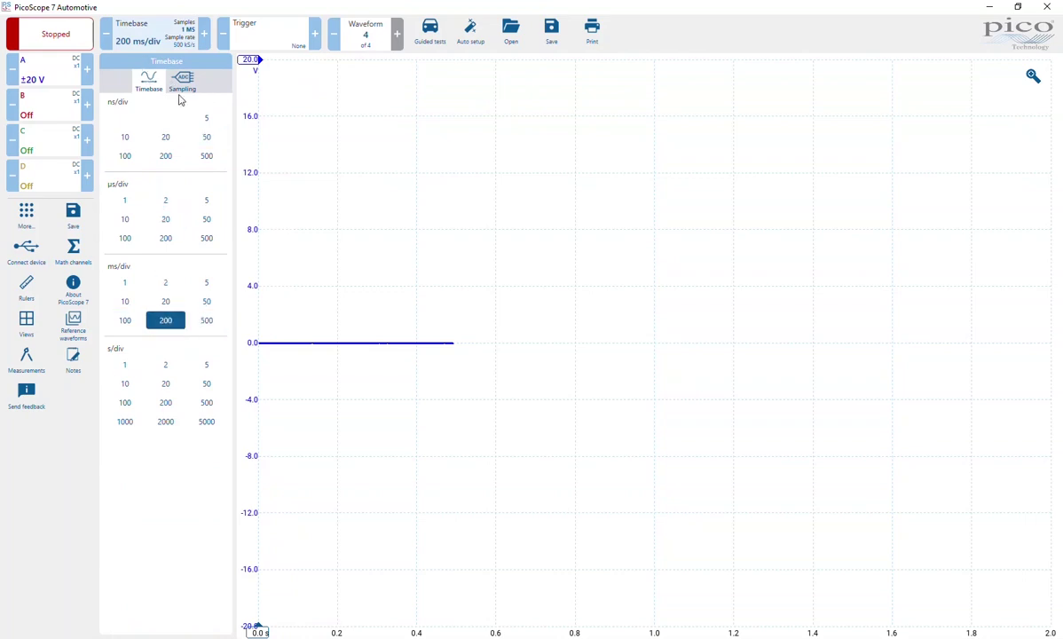
{"action": "left_click", "coordinate": [182, 85]}
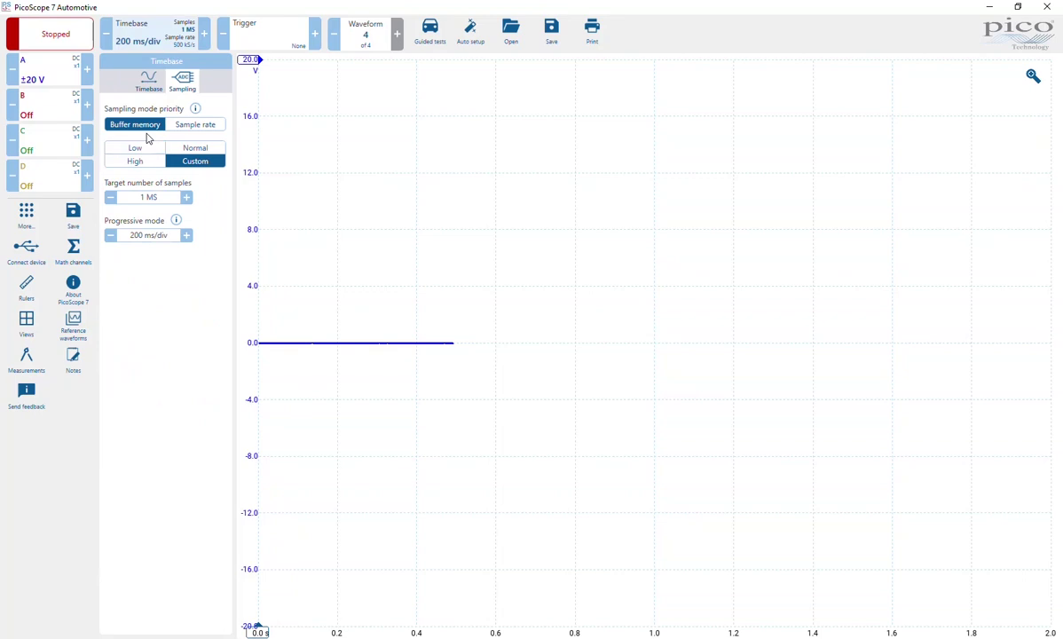
{"action": "left_click", "coordinate": [327, 121]}
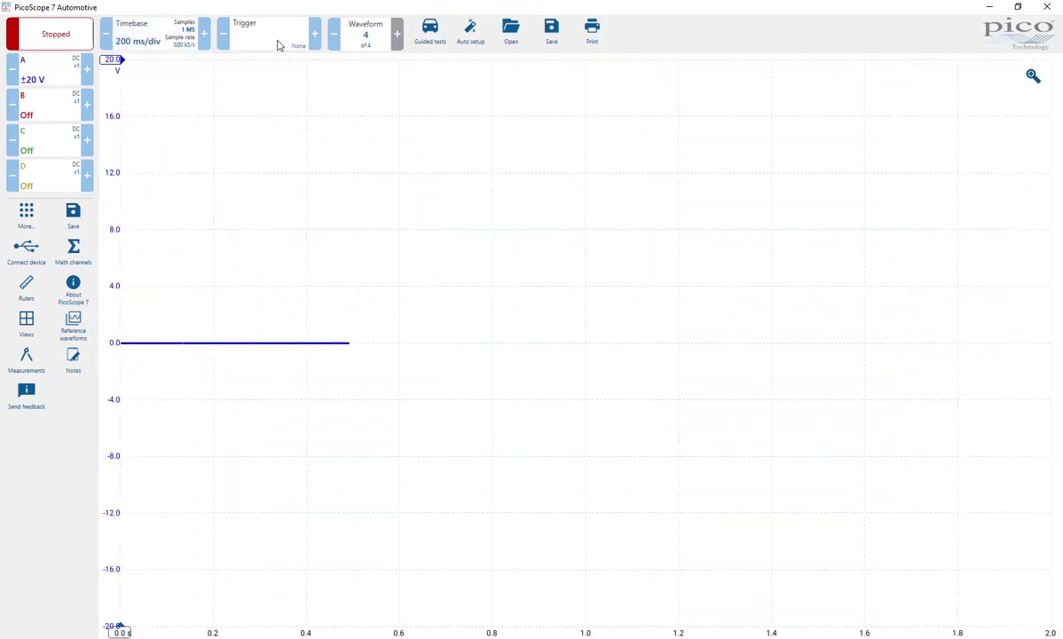
{"action": "left_click", "coordinate": [277, 45]}
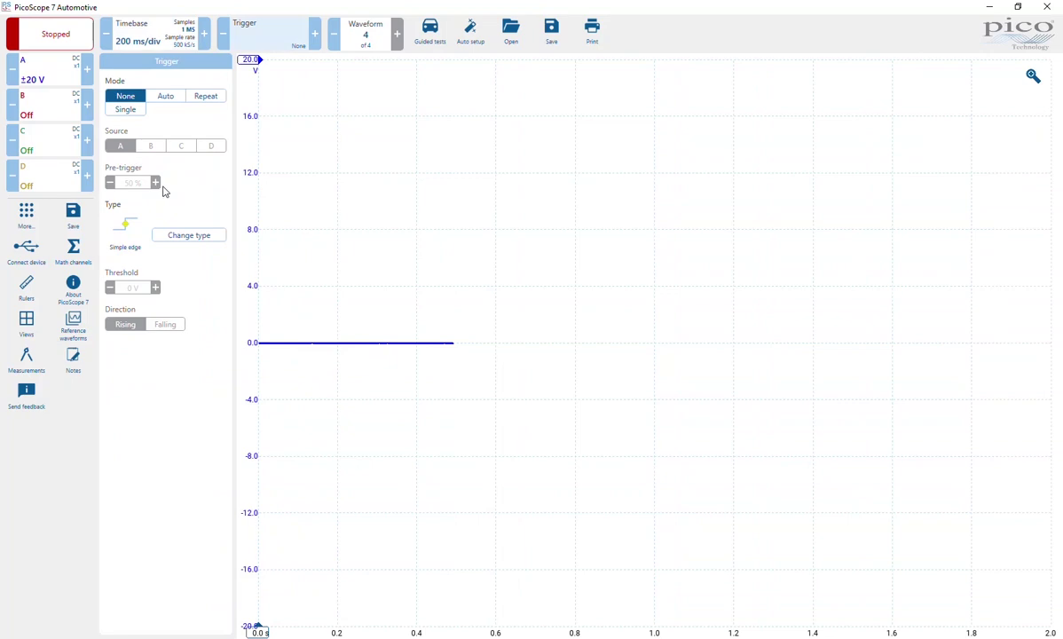
{"action": "left_click", "coordinate": [358, 244]}
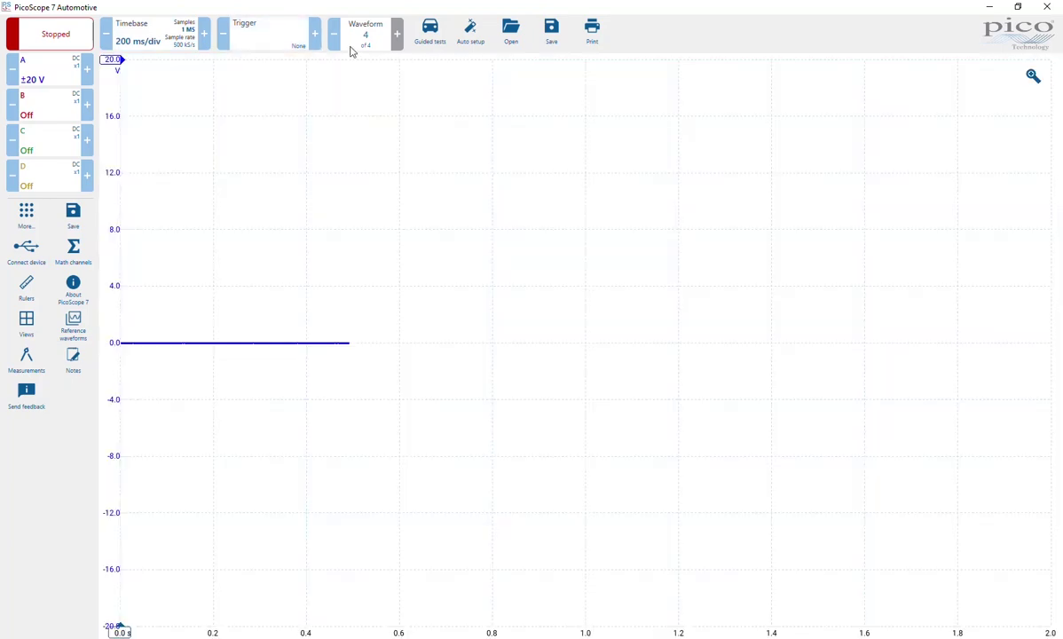
Step: In the Waveform Navigator, view waveform 1, then waveform 3 of 4, and close the thumbnails
{"action": "left_click", "coordinate": [352, 50]}
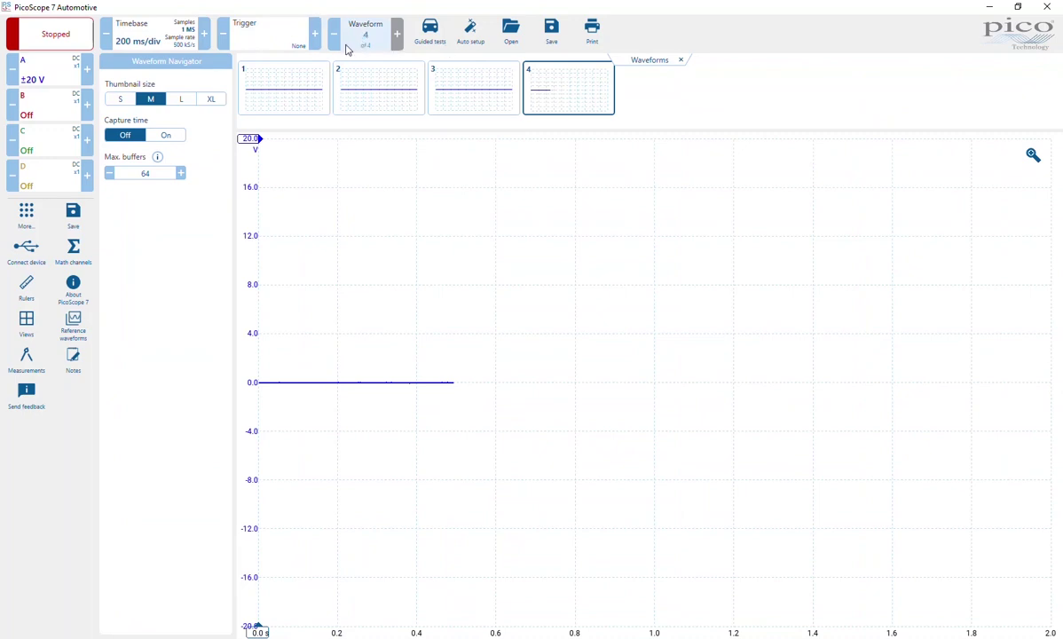
{"action": "left_click", "coordinate": [257, 75]}
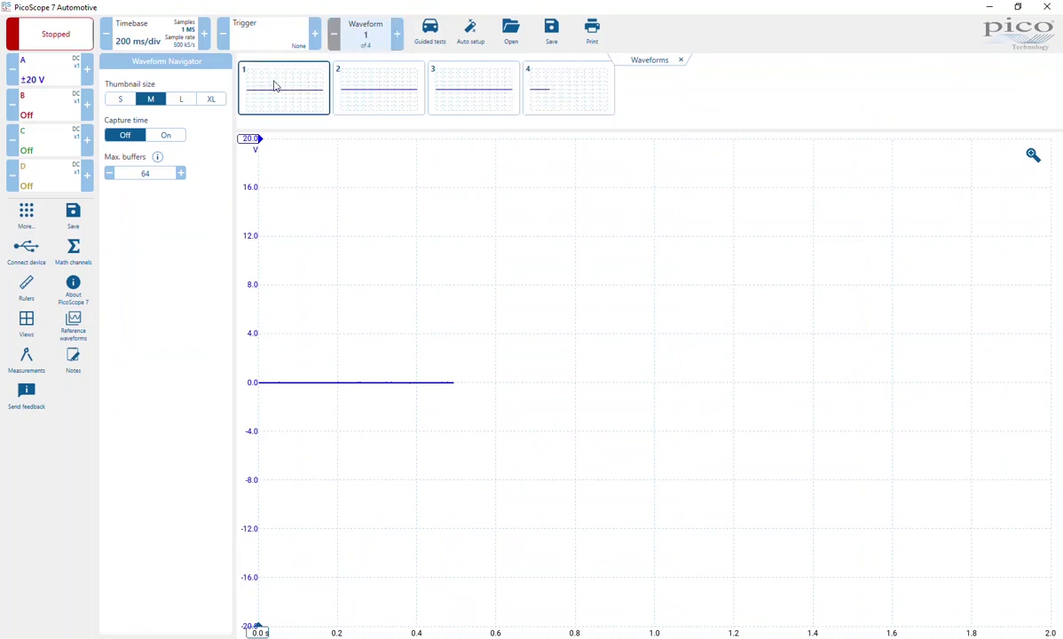
{"action": "left_click", "coordinate": [436, 104]}
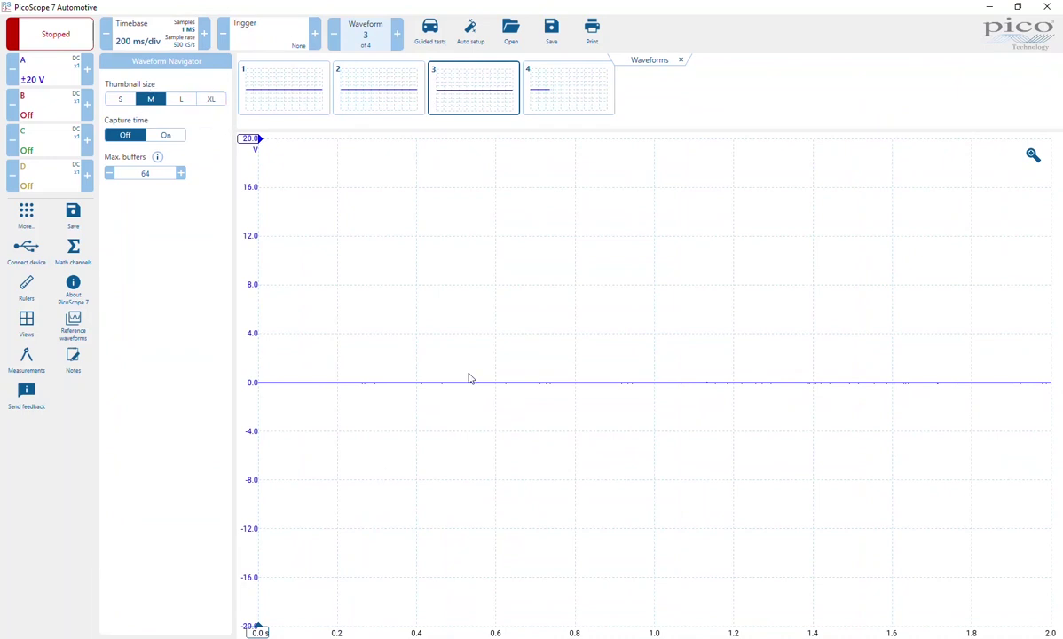
{"action": "left_click", "coordinate": [442, 350]}
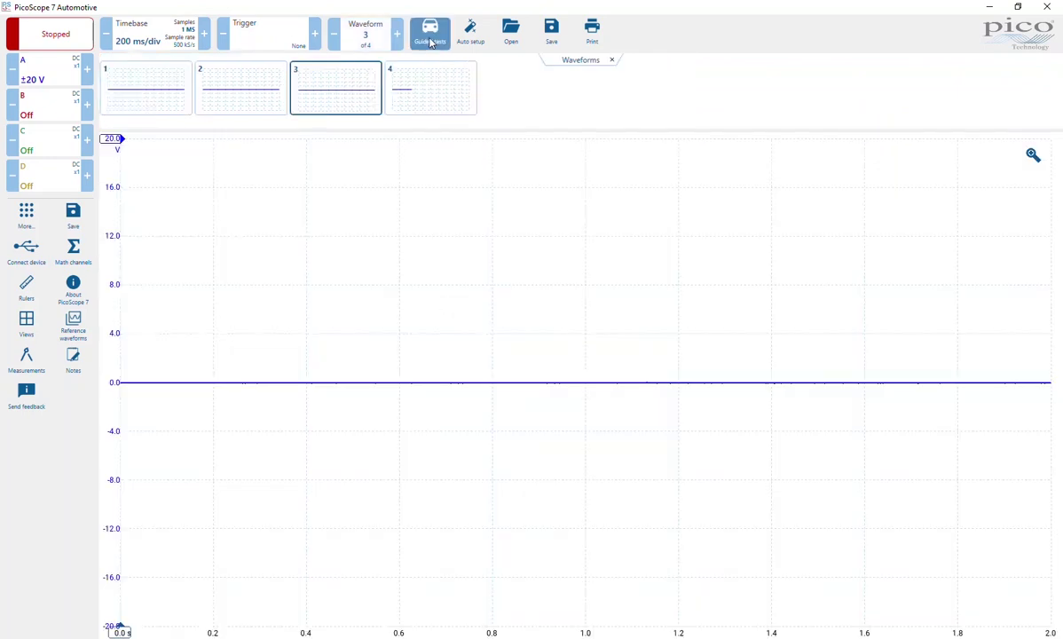
{"action": "left_click", "coordinate": [328, 37]}
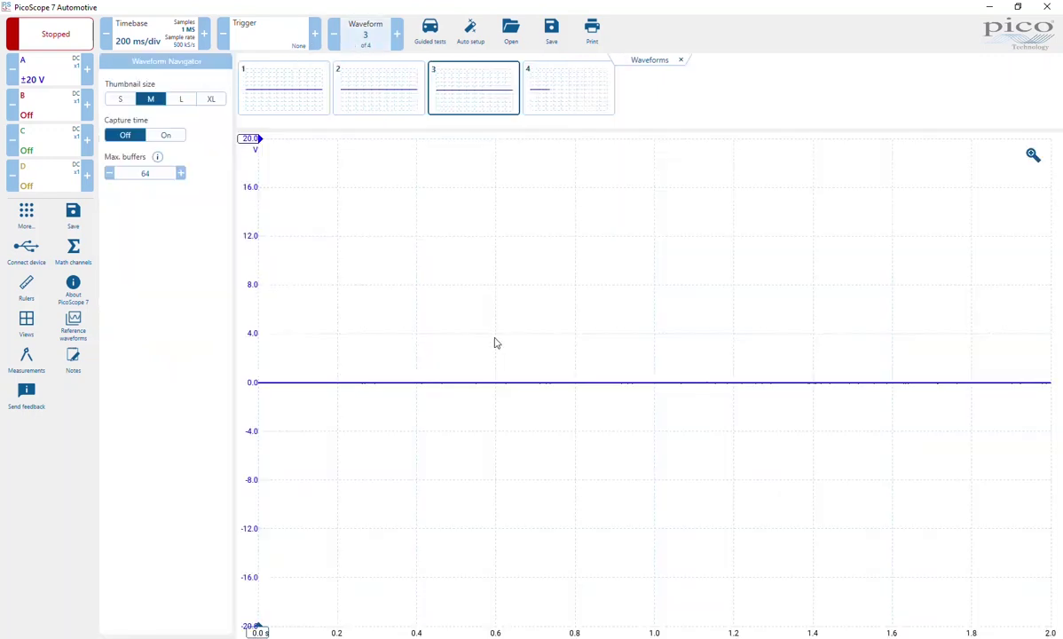
{"action": "left_click", "coordinate": [466, 296]}
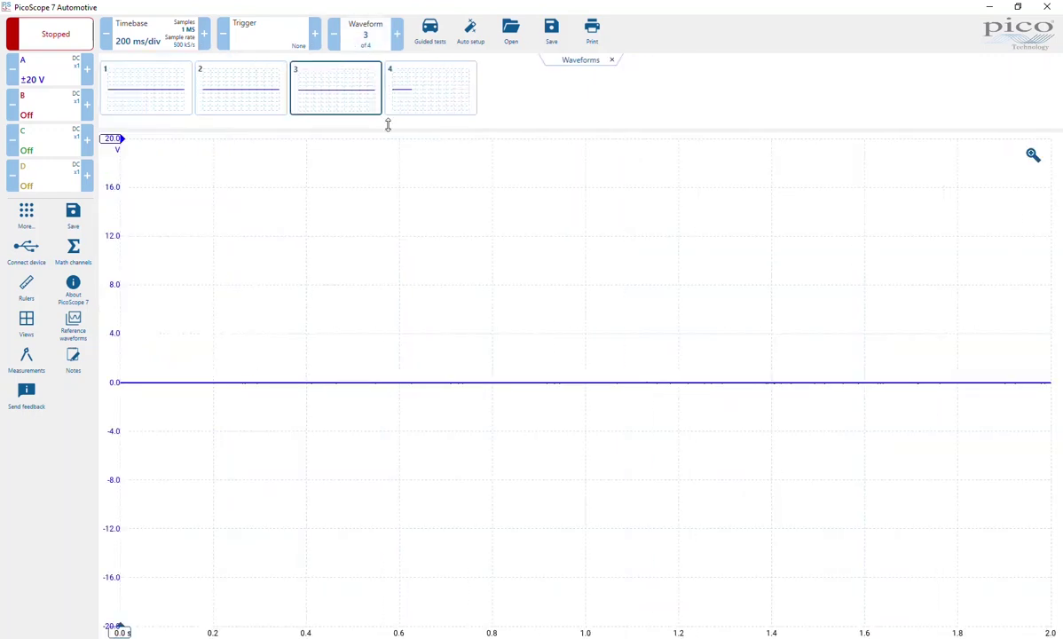
{"action": "left_click", "coordinate": [612, 60]}
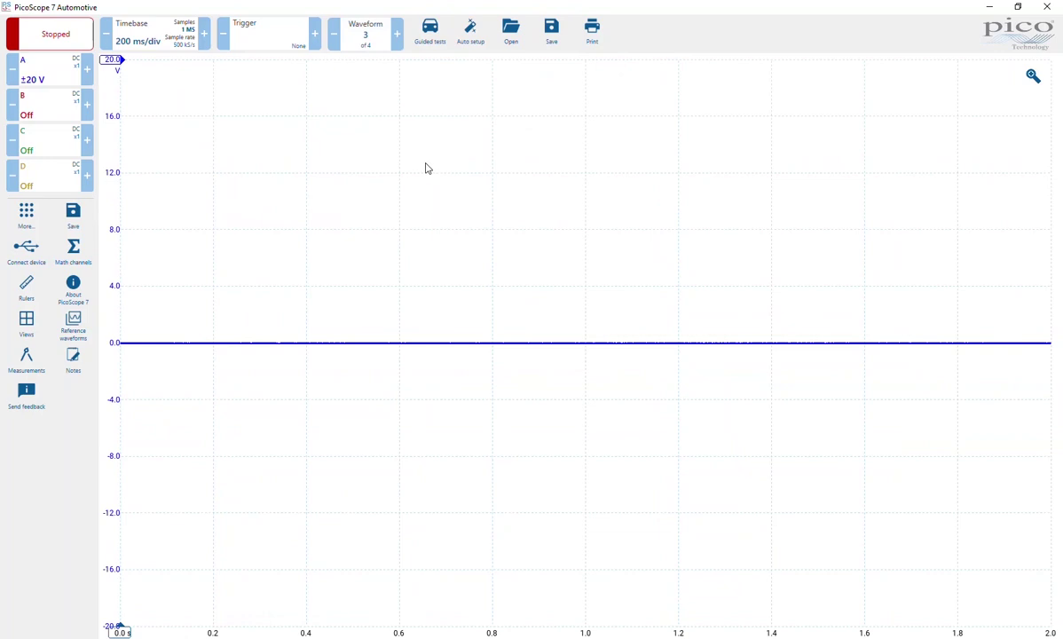
{"action": "left_click", "coordinate": [417, 47]}
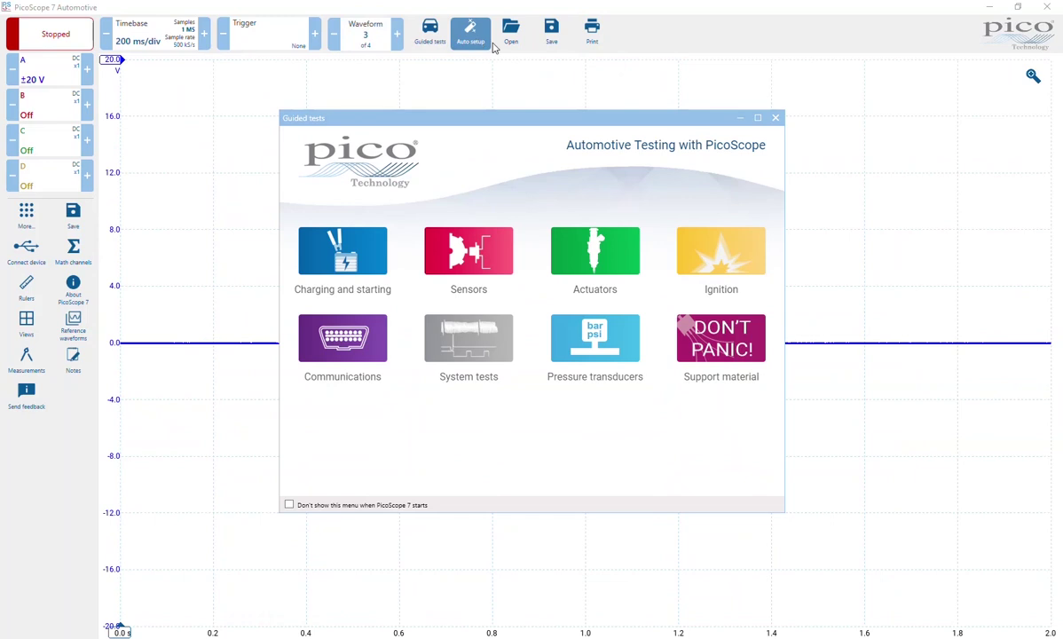
{"action": "left_click", "coordinate": [774, 119]}
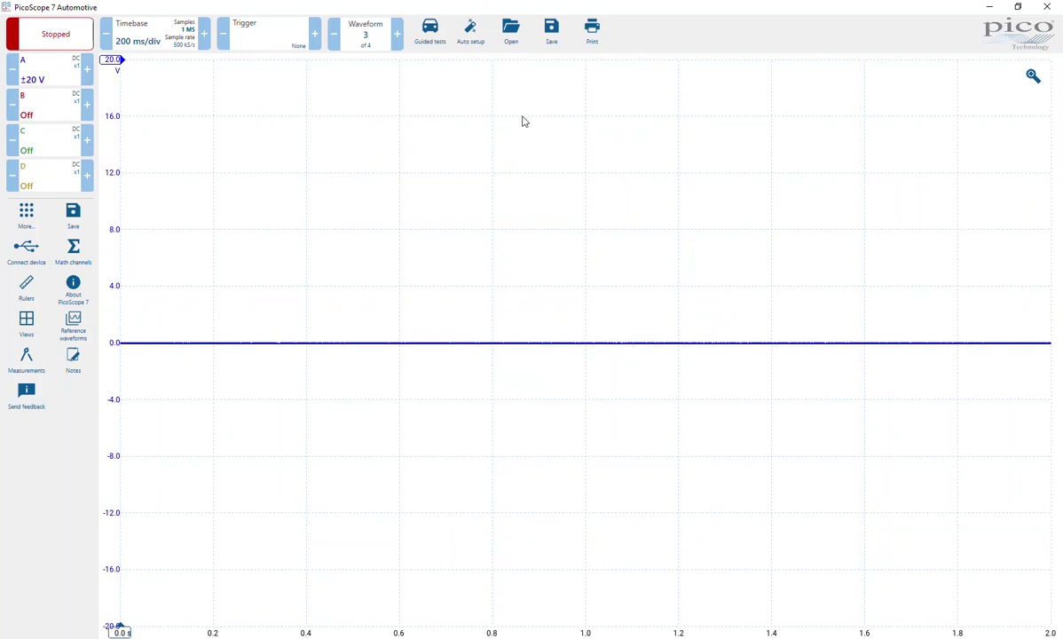
{"action": "left_click", "coordinate": [511, 29]}
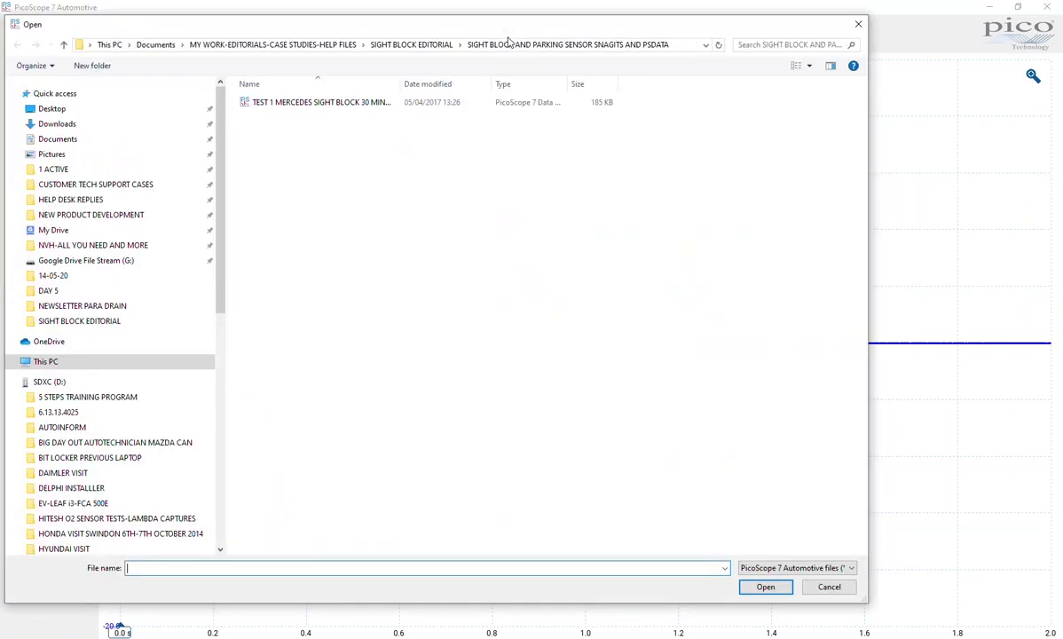
{"action": "left_click", "coordinate": [858, 24]}
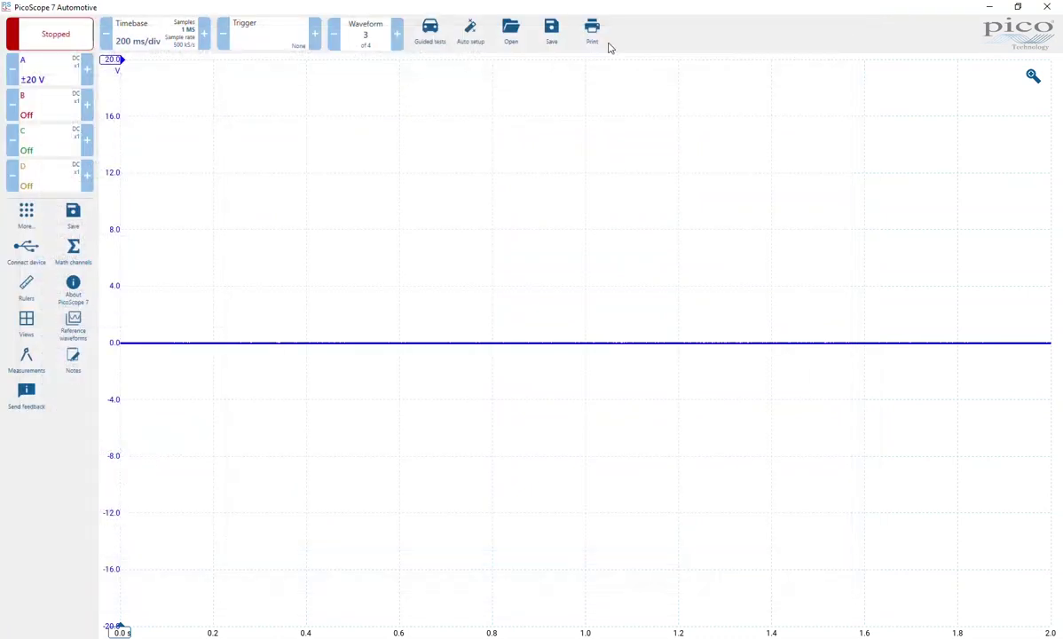
Step: In the save dialog, label channel A 'ABS or wheel speed sensor (analogue / inductive)' and enter Notes
{"action": "left_click", "coordinate": [564, 35]}
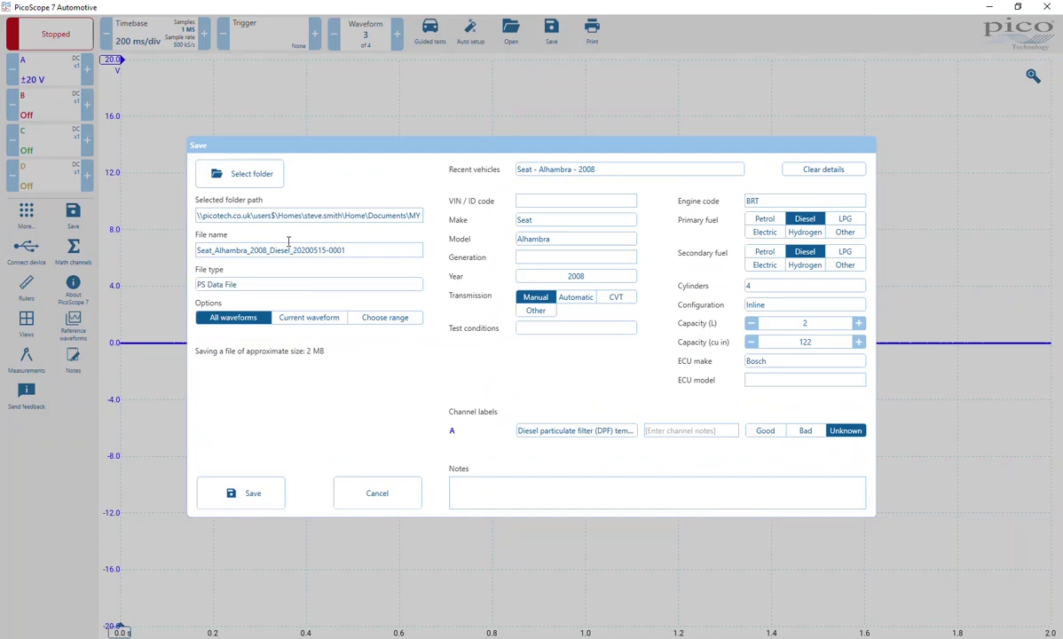
{"action": "left_click", "coordinate": [267, 286]}
{"action": "left_click", "coordinate": [572, 330]}
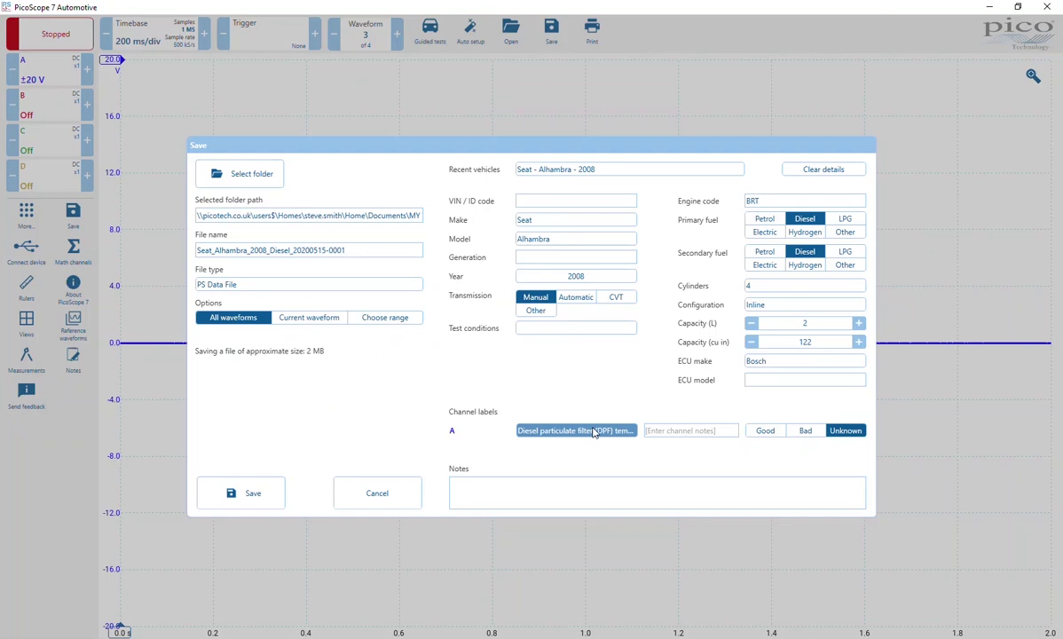
{"action": "left_click", "coordinate": [594, 432]}
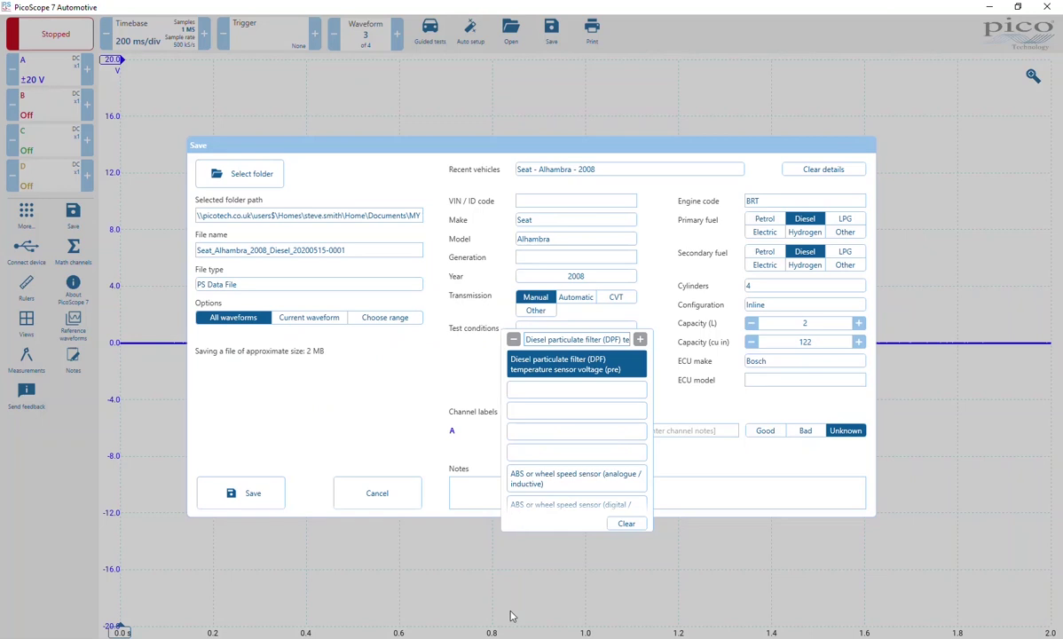
{"action": "left_click", "coordinate": [524, 479]}
{"action": "left_click", "coordinate": [531, 491]}
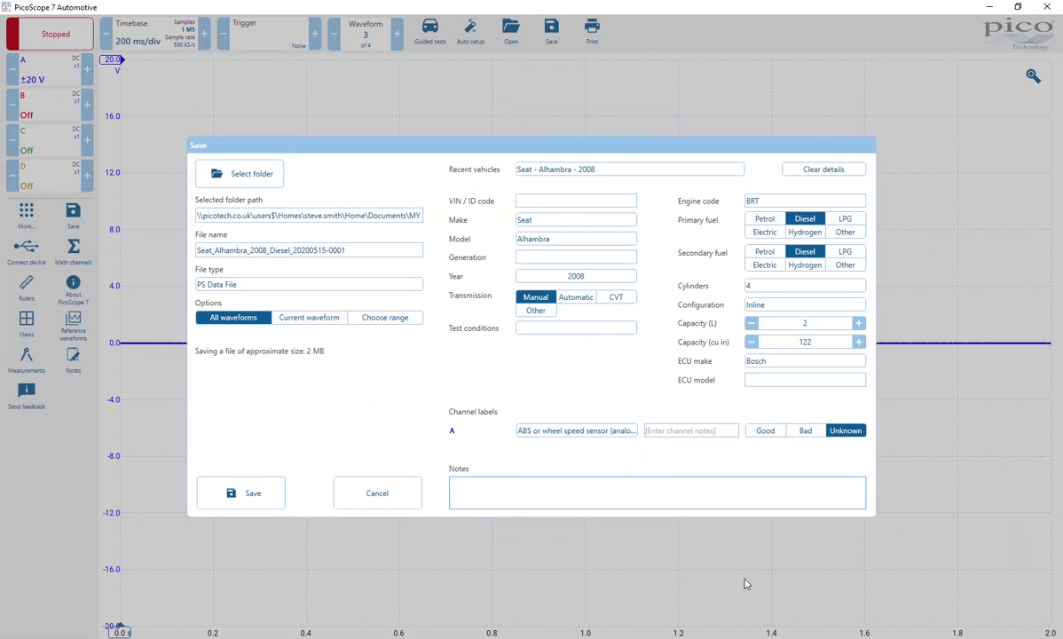
Step: Cancel the save dialog and view channel A's probe types in the Probes tab
{"action": "left_click", "coordinate": [387, 506]}
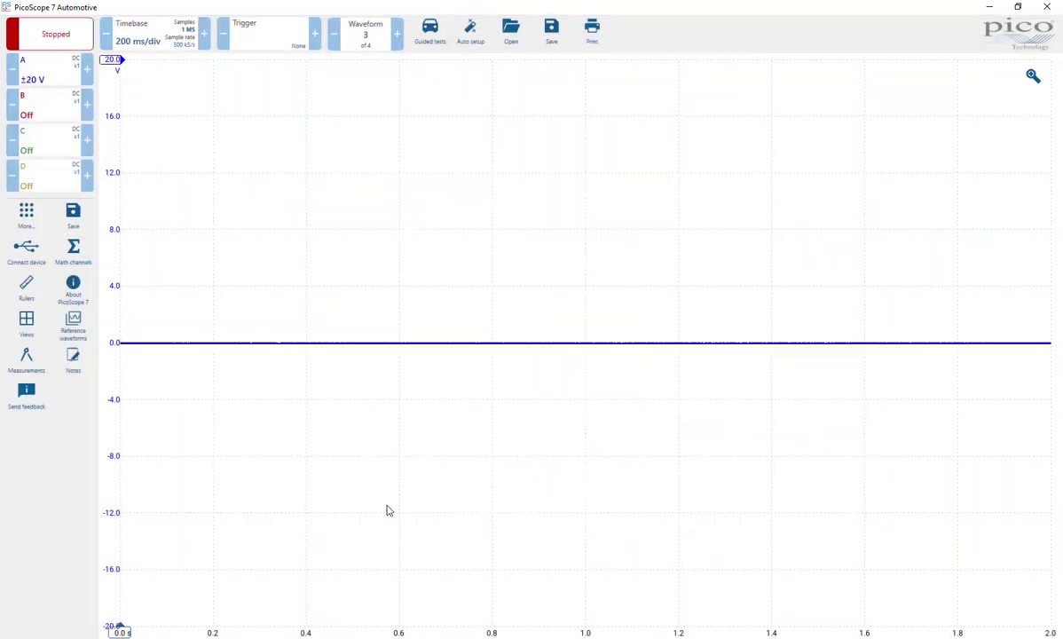
{"action": "left_click", "coordinate": [49, 81]}
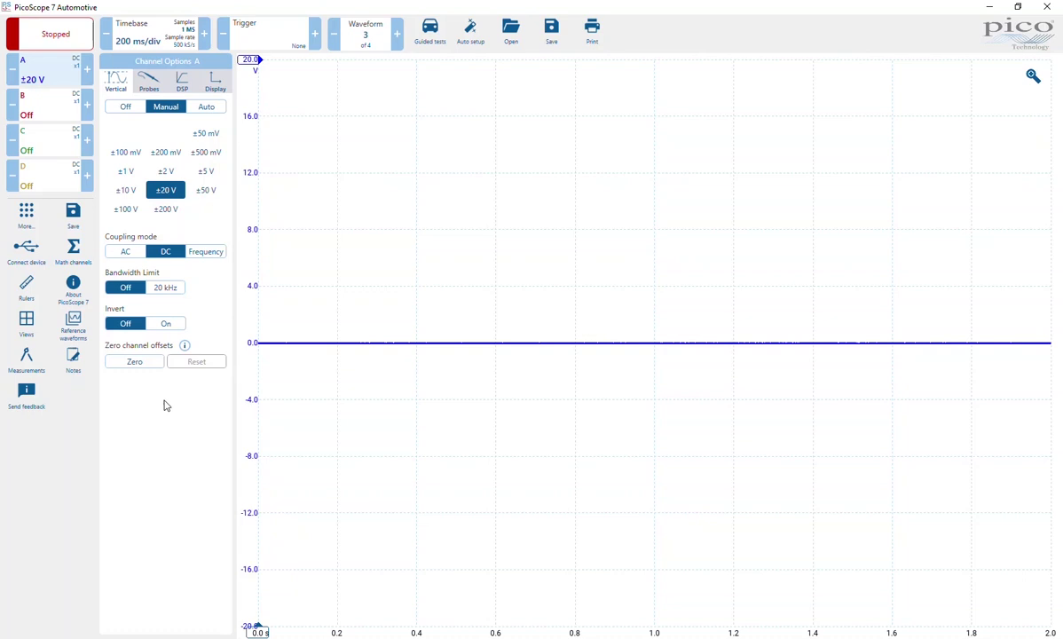
{"action": "left_click", "coordinate": [159, 90]}
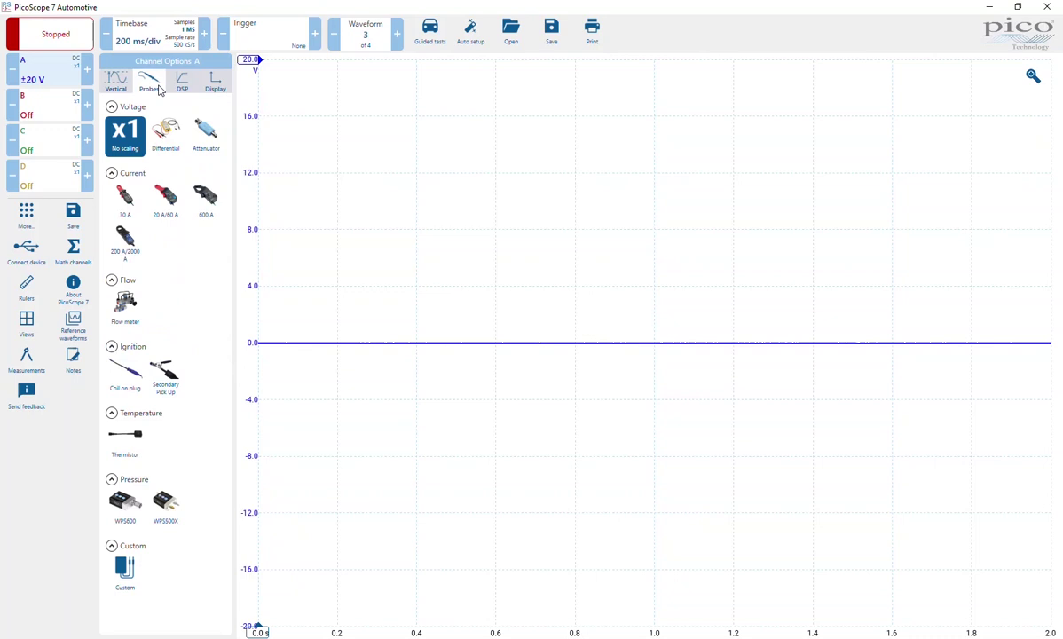
Step: View channel A's DSP tab, then its Display settings: name A, blue, x1, 0 % offset
{"action": "left_click", "coordinate": [182, 87]}
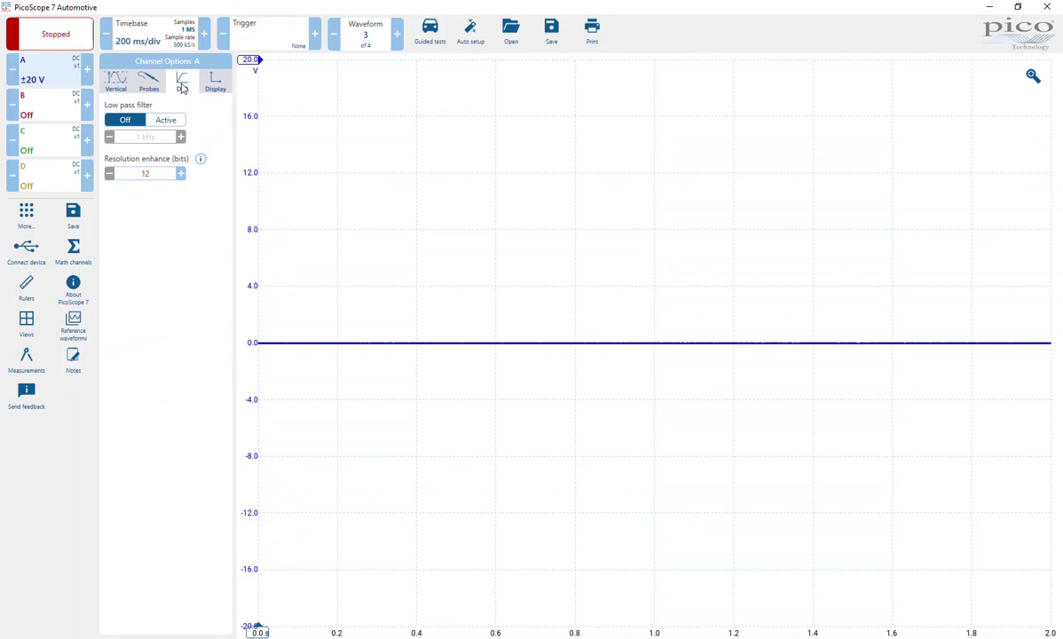
{"action": "left_click", "coordinate": [211, 89]}
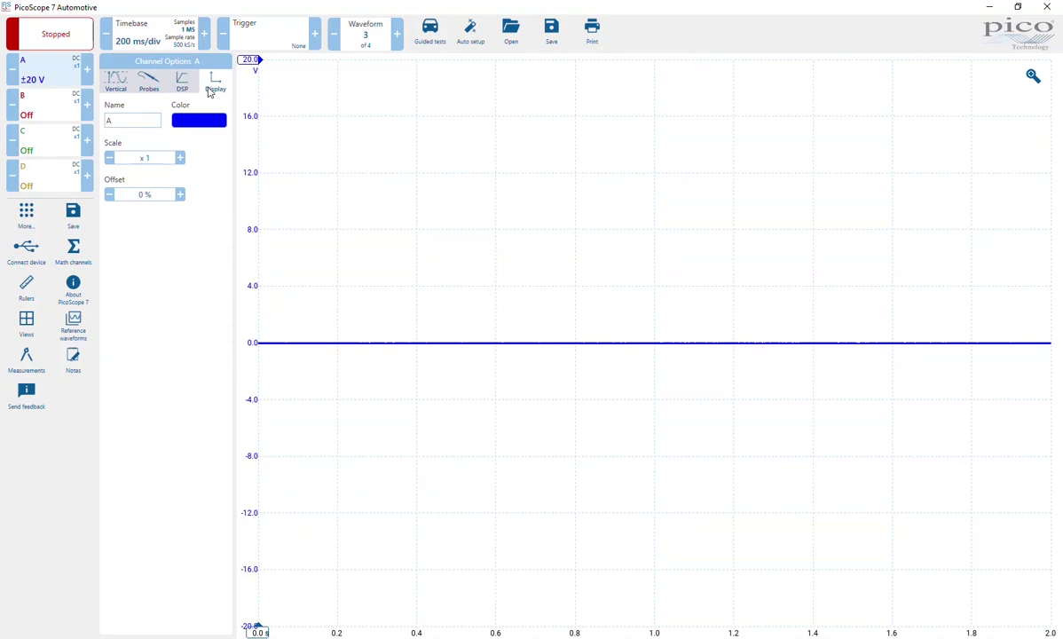
Step: Try channel A display scales between x0.9 and x5, leaving the scale at x1
{"action": "left_click", "coordinate": [180, 158]}
{"action": "left_click", "coordinate": [180, 158]}
{"action": "left_click", "coordinate": [180, 158]}
{"action": "left_click", "coordinate": [109, 158]}
{"action": "left_click", "coordinate": [109, 158]}
{"action": "left_click", "coordinate": [109, 158]}
{"action": "left_click", "coordinate": [180, 158]}
{"action": "left_click", "coordinate": [152, 158]}
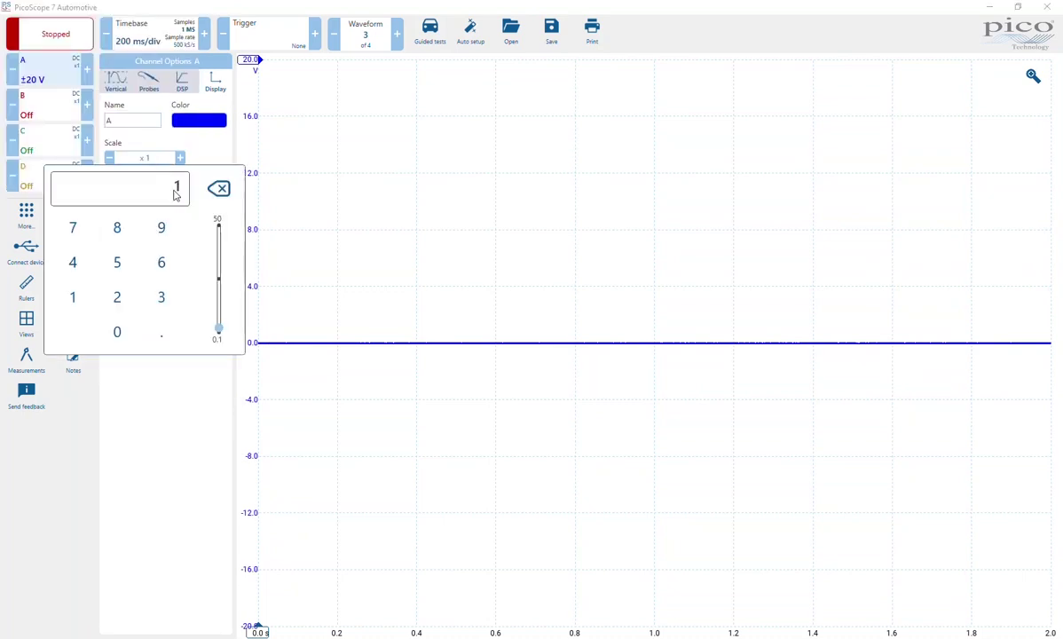
{"action": "left_click", "coordinate": [296, 151]}
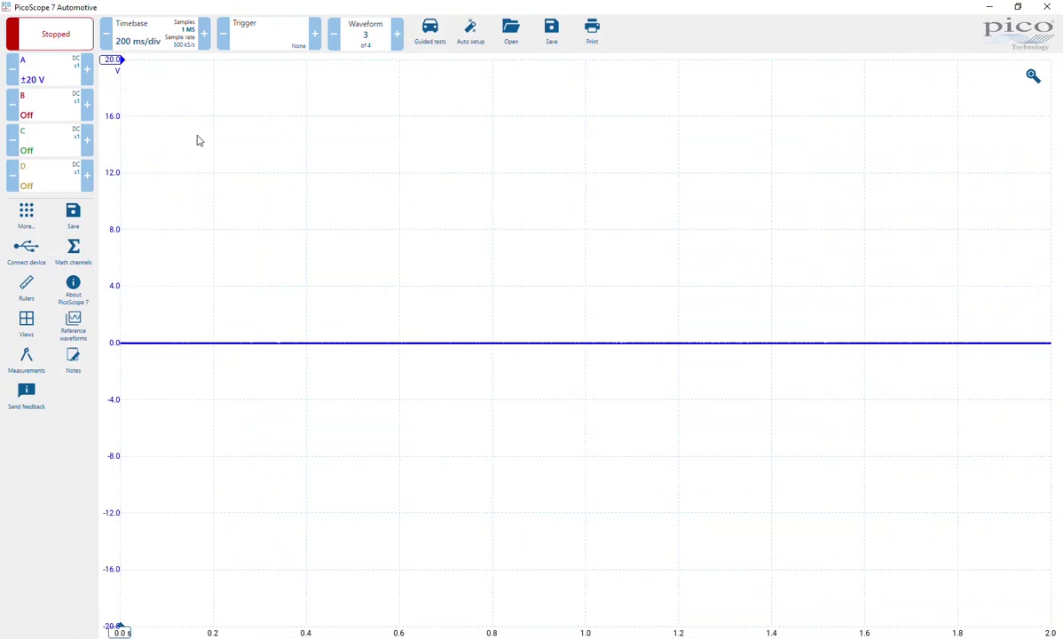
Step: Step channel A's offset up to 8 % and back down in the Display settings
{"action": "left_click", "coordinate": [66, 67]}
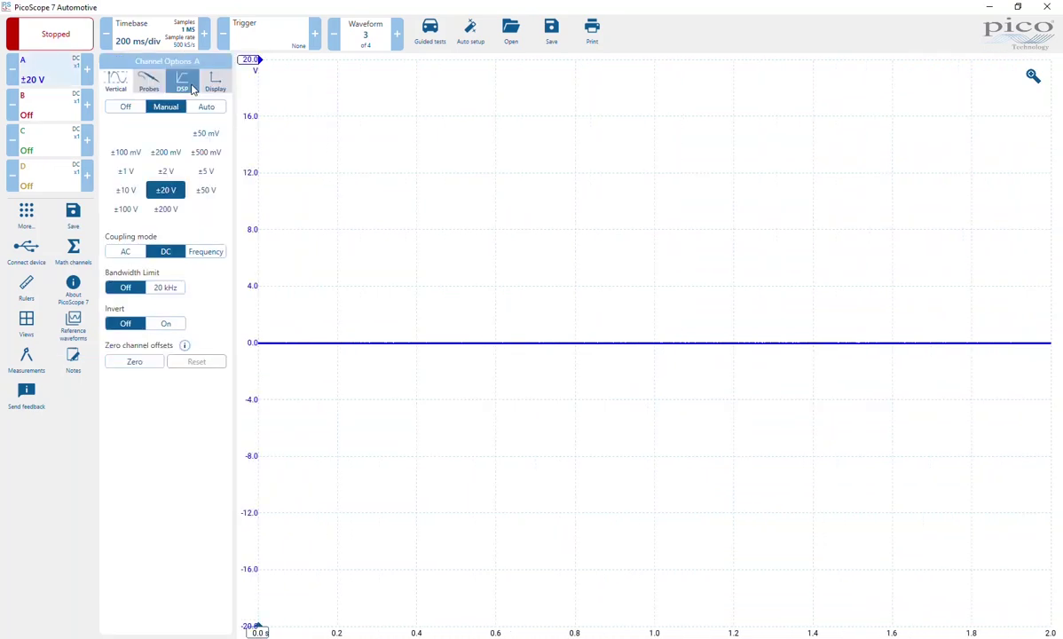
{"action": "left_click", "coordinate": [215, 82]}
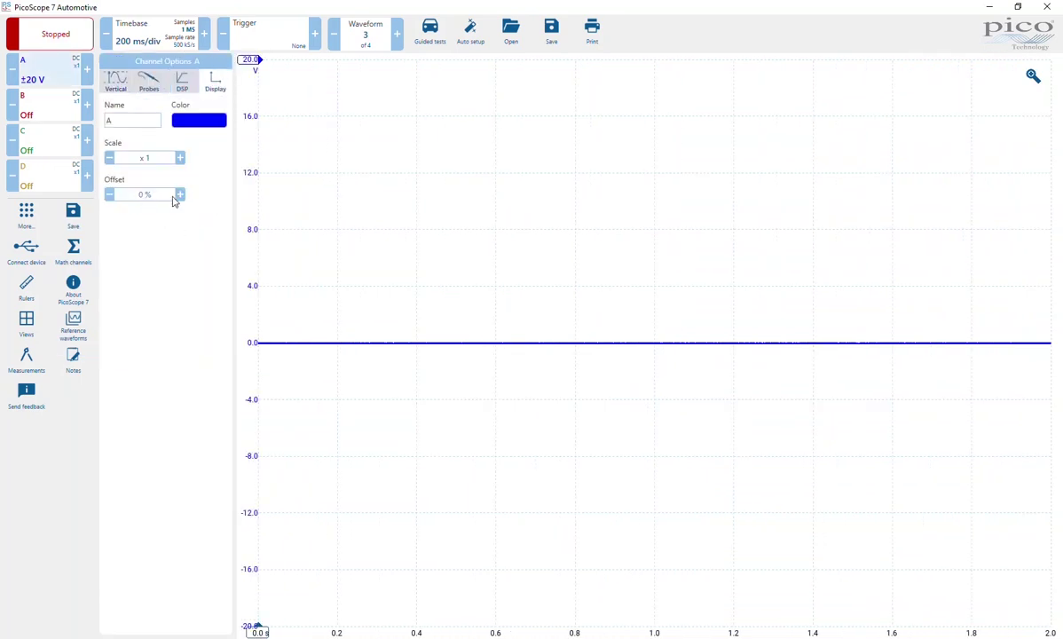
{"action": "left_click", "coordinate": [179, 194]}
{"action": "left_click", "coordinate": [179, 194]}
{"action": "left_click", "coordinate": [179, 194]}
{"action": "left_click", "coordinate": [180, 195]}
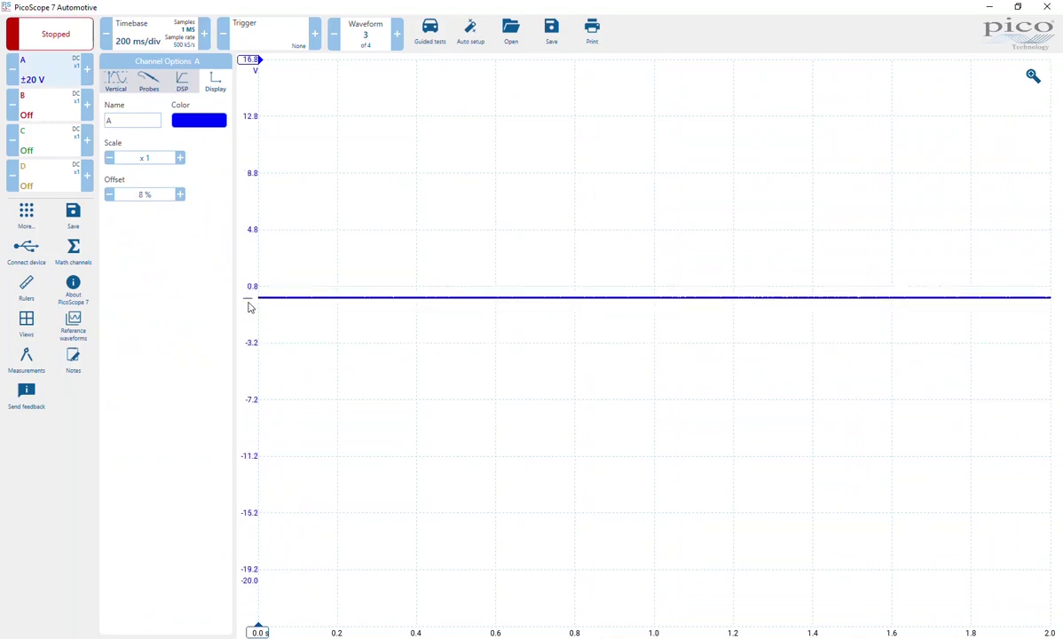
{"action": "left_click", "coordinate": [110, 195]}
{"action": "left_click", "coordinate": [110, 195]}
{"action": "left_click", "coordinate": [110, 194]}
{"action": "left_click", "coordinate": [110, 194]}
{"action": "left_click", "coordinate": [110, 194]}
{"action": "left_click", "coordinate": [110, 194]}
{"action": "left_click", "coordinate": [110, 195]}
{"action": "left_click", "coordinate": [110, 195]}
Step: Type a 5 % offset for channel A, reset it to 0 %, and close channel options
{"action": "left_click", "coordinate": [134, 195]}
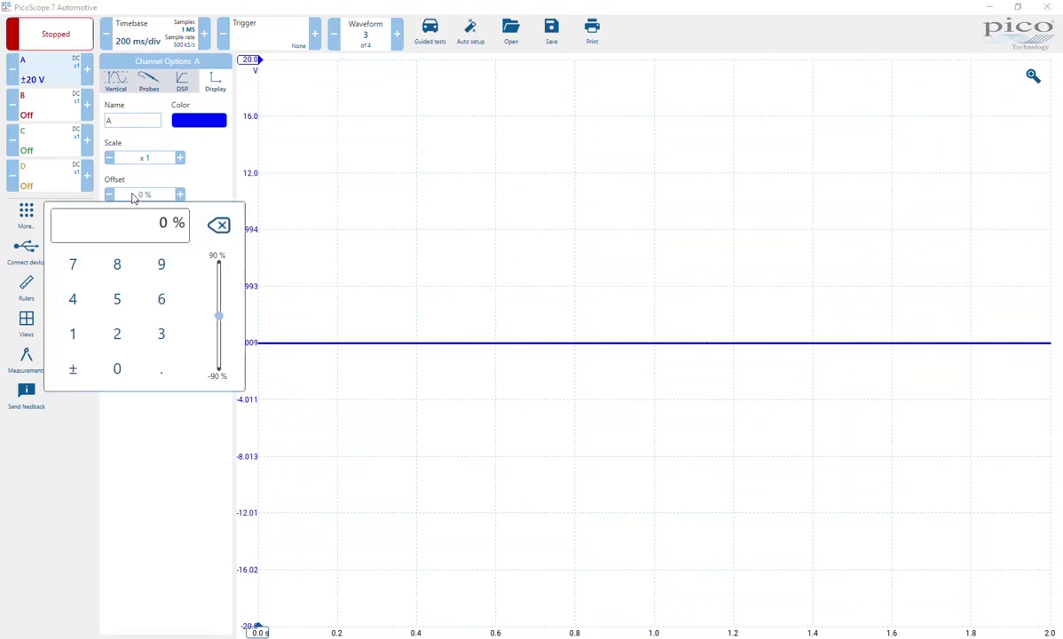
{"action": "left_click", "coordinate": [116, 298]}
{"action": "left_click", "coordinate": [131, 196]}
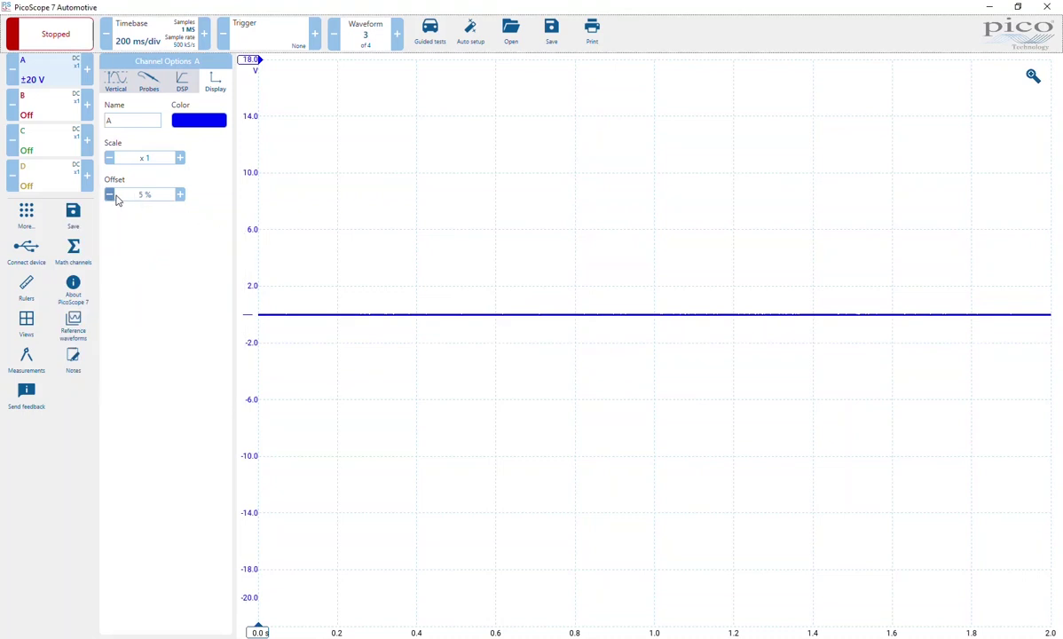
{"action": "left_click", "coordinate": [123, 198]}
{"action": "key", "text": "BackSpace"}
{"action": "key", "text": "Return"}
{"action": "left_click", "coordinate": [387, 266]}
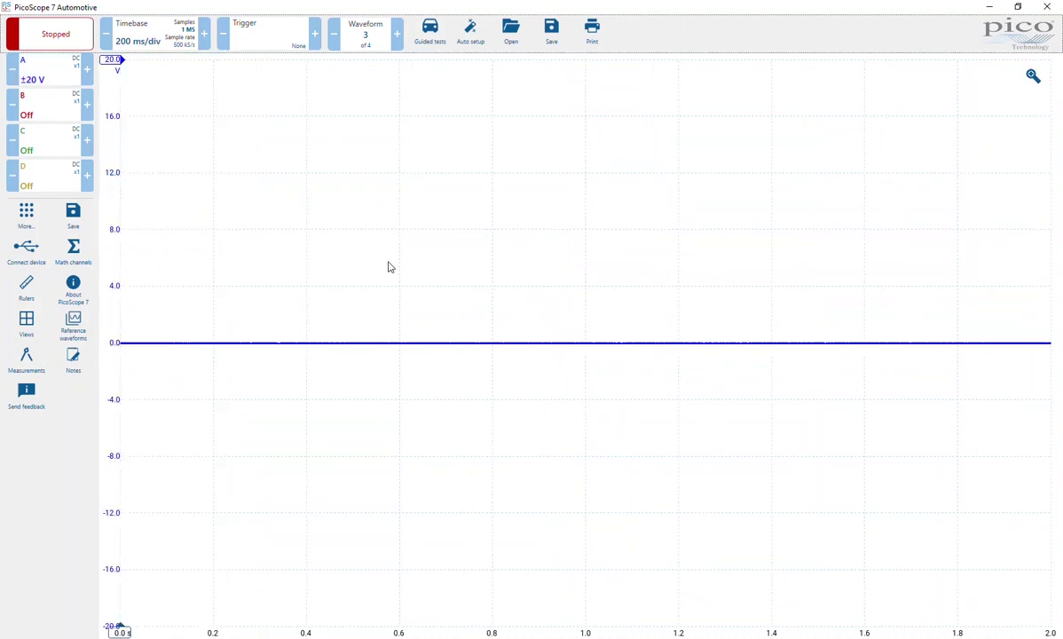
{"action": "left_click", "coordinate": [25, 222]}
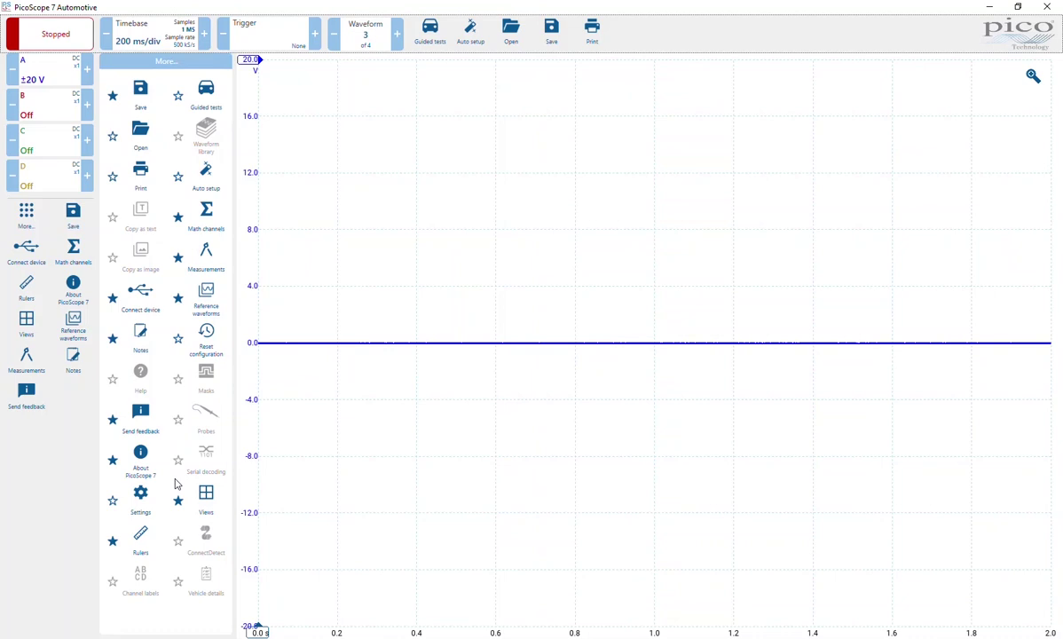
{"action": "left_click", "coordinate": [113, 504]}
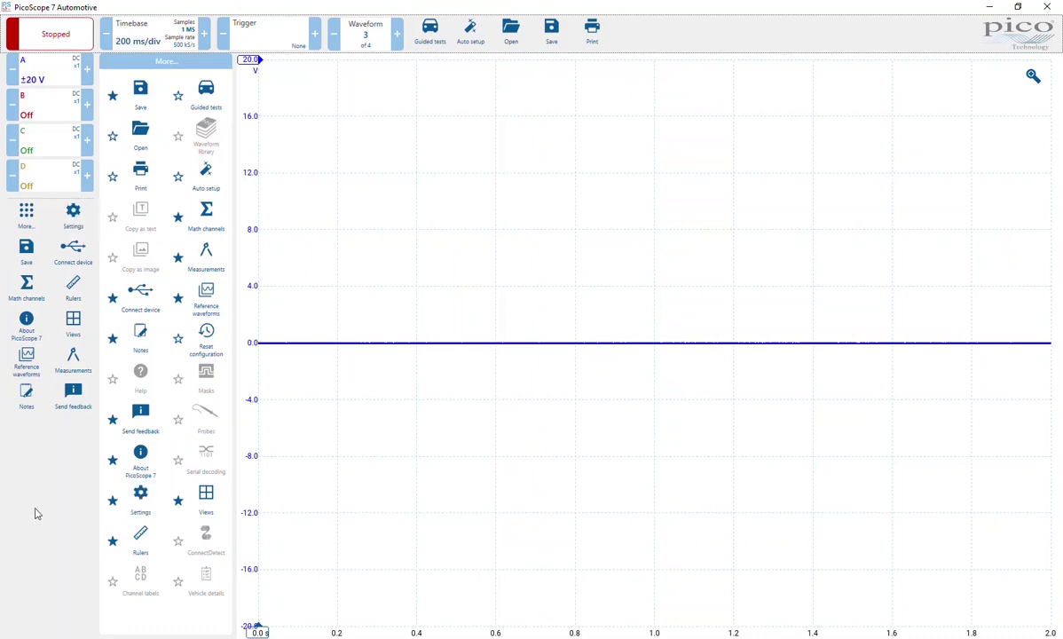
{"action": "left_click", "coordinate": [414, 456]}
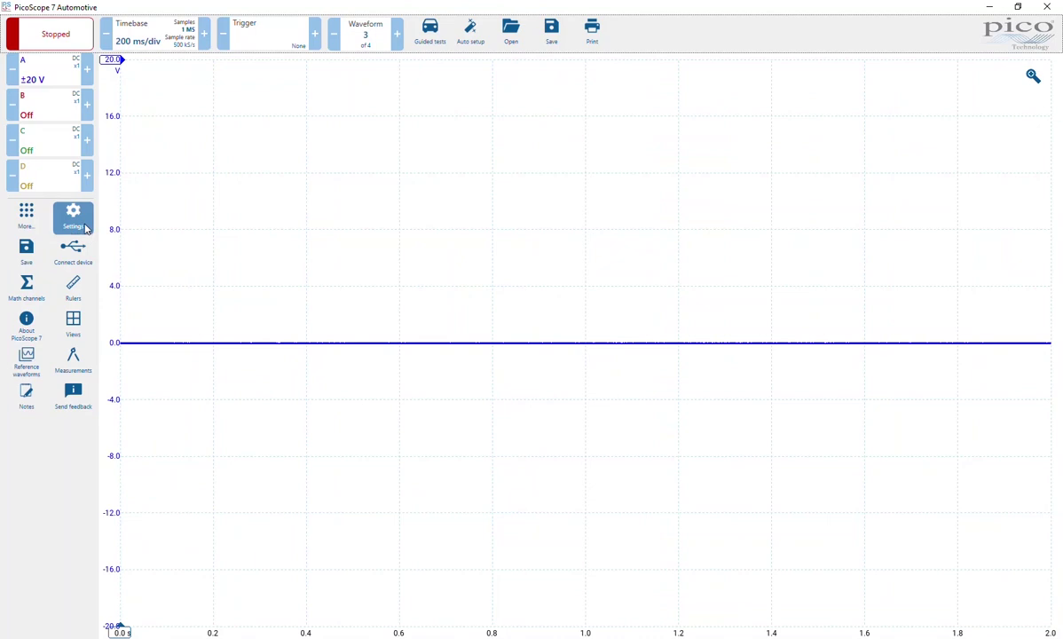
{"action": "left_click", "coordinate": [25, 219]}
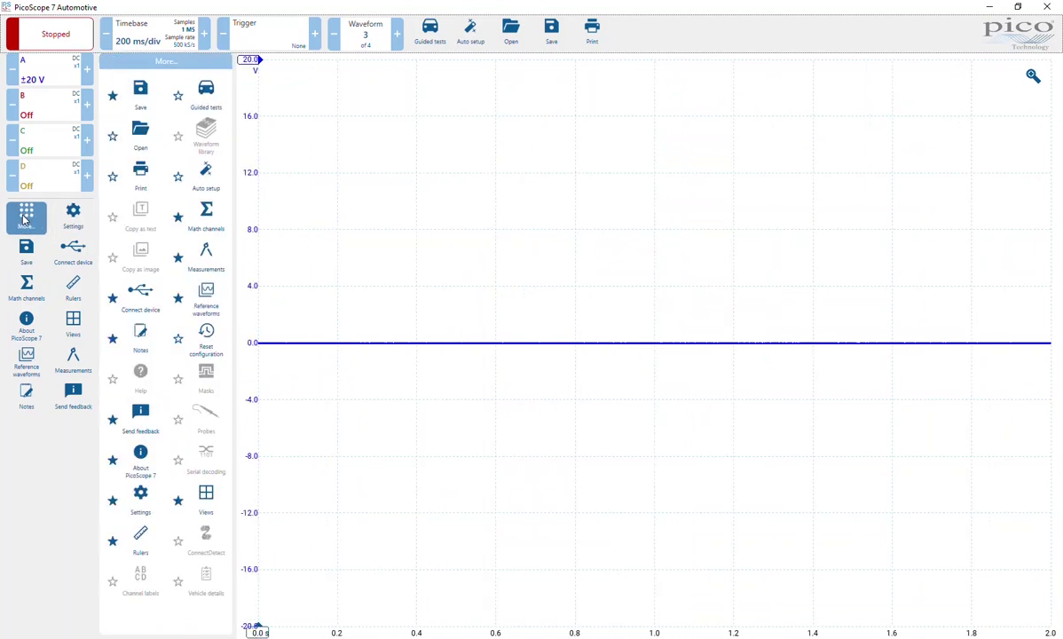
{"action": "left_click", "coordinate": [114, 502]}
{"action": "left_click", "coordinate": [113, 502]}
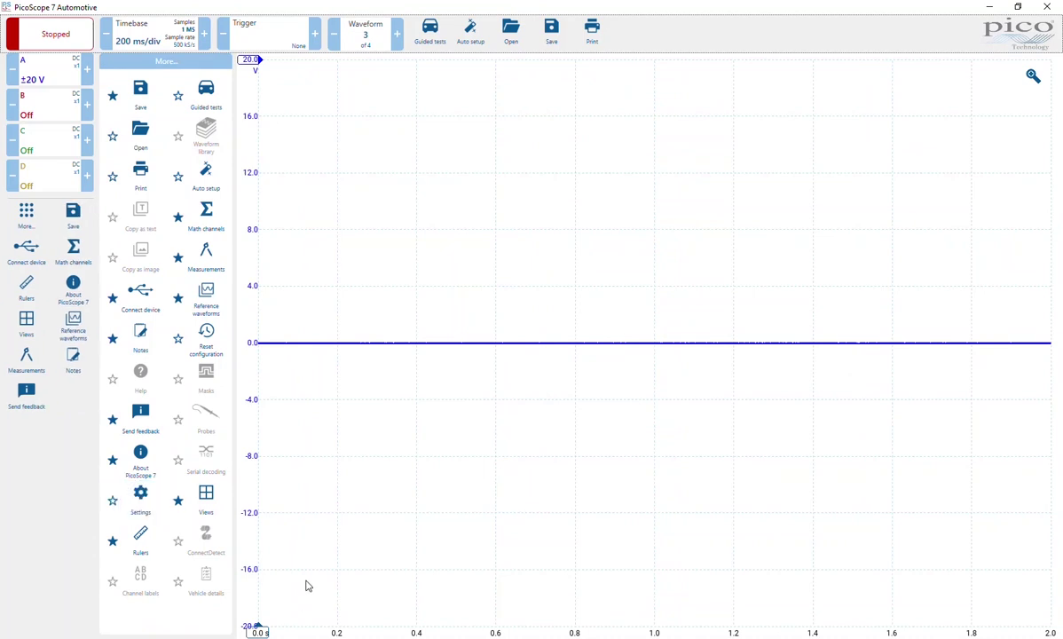
{"action": "left_click", "coordinate": [350, 511]}
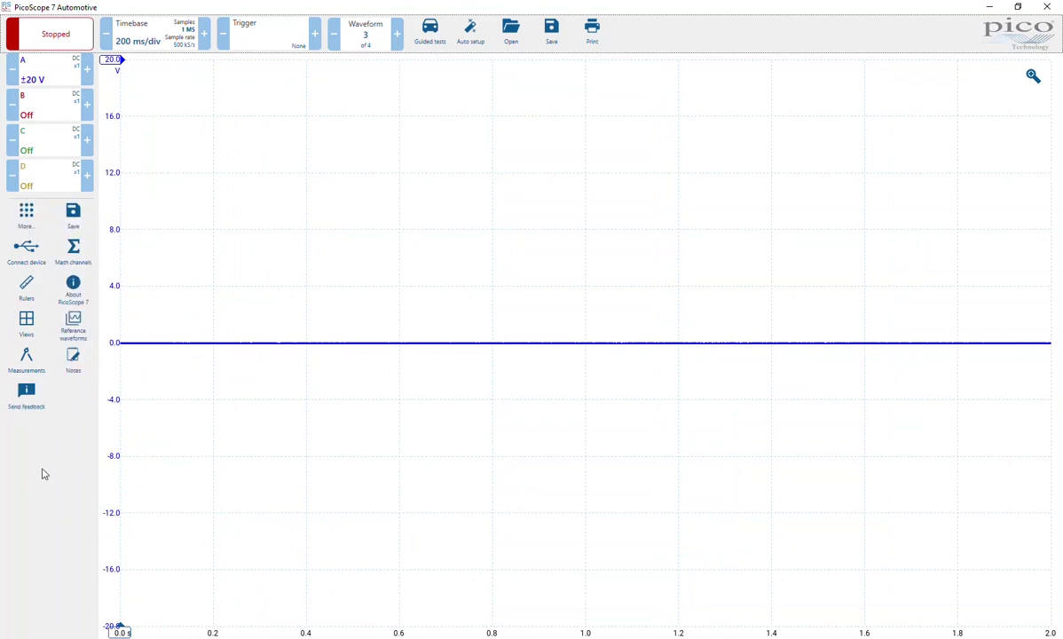
{"action": "left_click", "coordinate": [42, 210]}
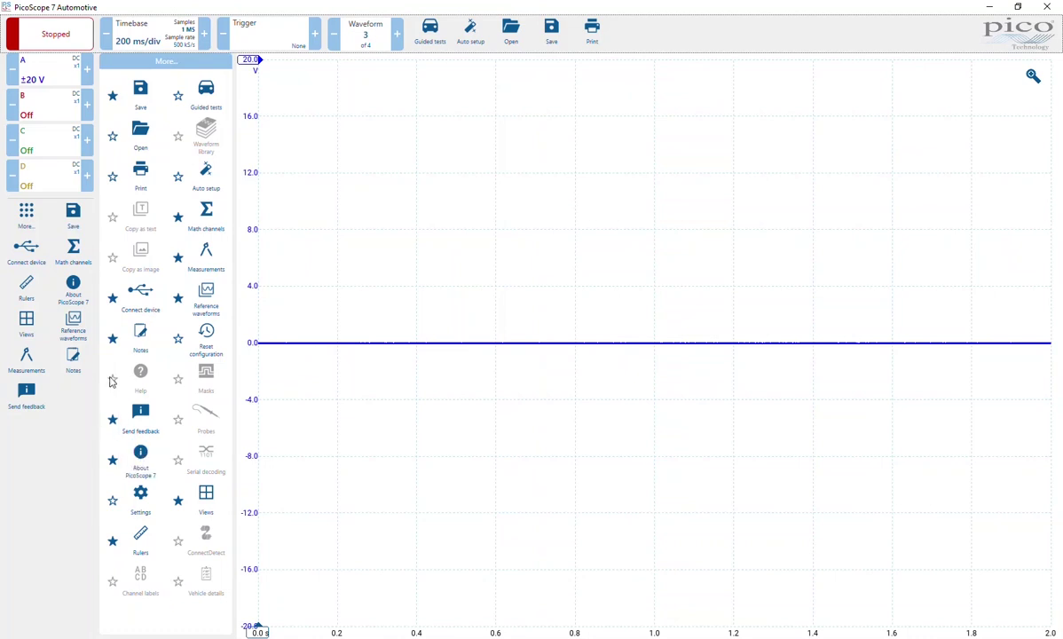
Step: Star Auto setup in the More... tool list as a favourite, then close the list
{"action": "left_click", "coordinate": [114, 177]}
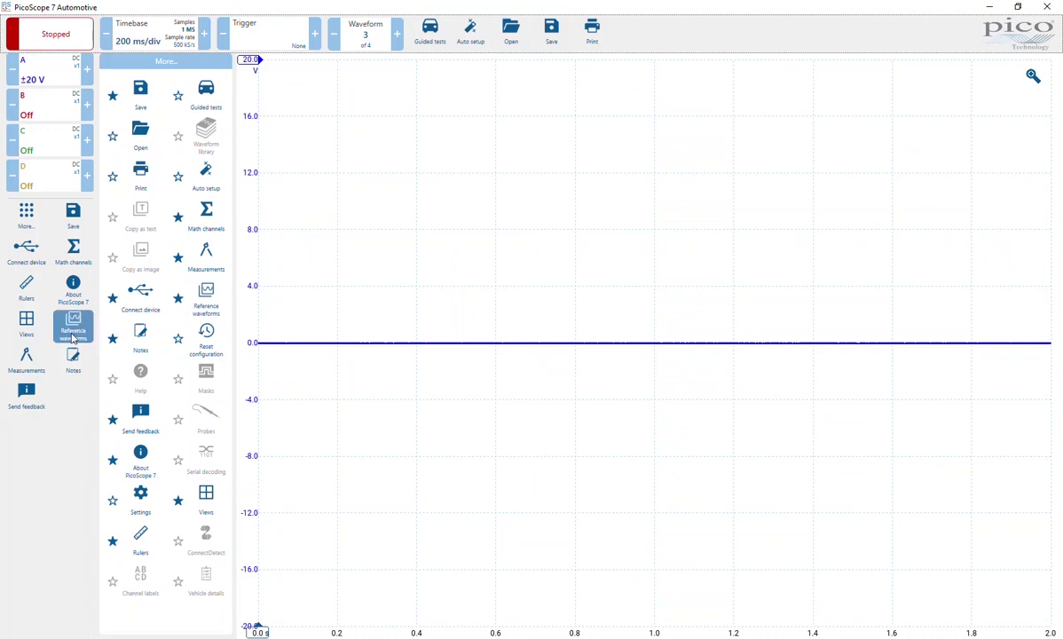
{"action": "left_click", "coordinate": [180, 346]}
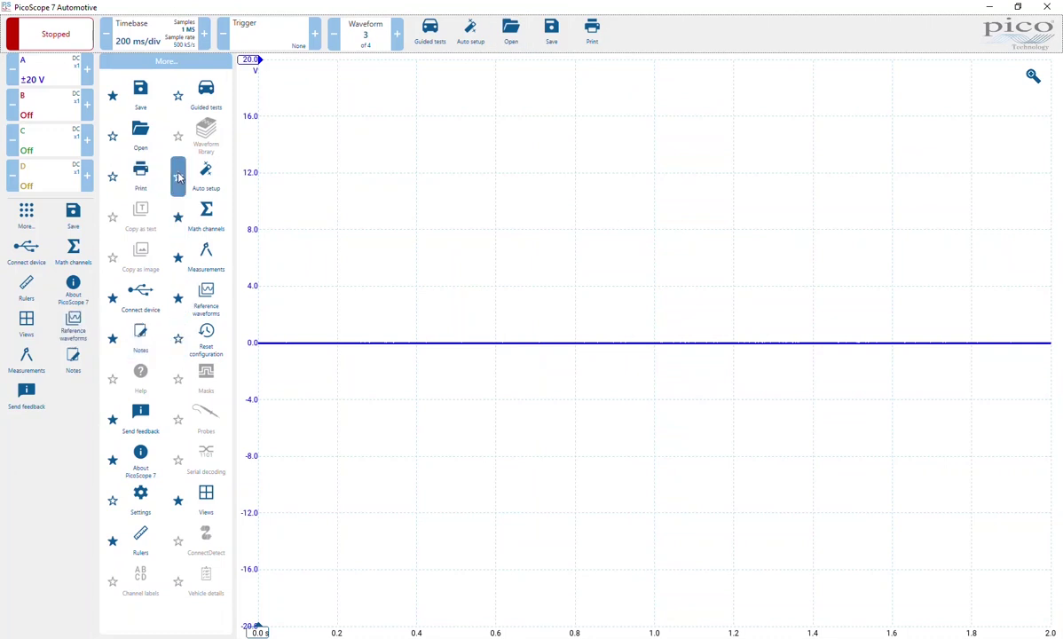
{"action": "left_click", "coordinate": [322, 241]}
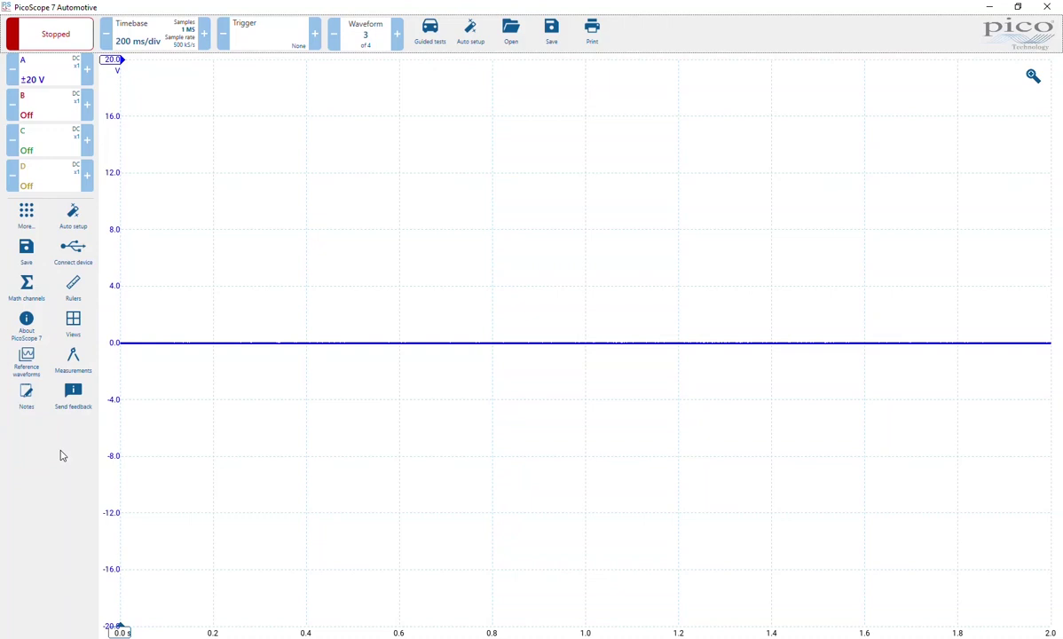
Step: Browse the Add Measurement list without adding any, then review connectable devices and cancel unchanged
{"action": "left_click", "coordinate": [34, 355]}
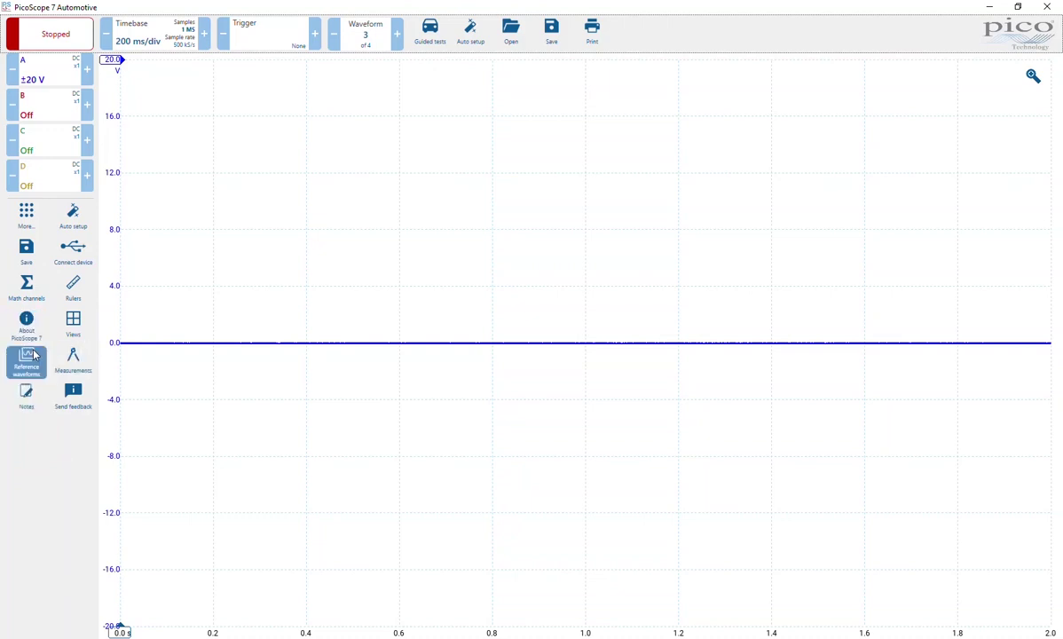
{"action": "left_click", "coordinate": [73, 357]}
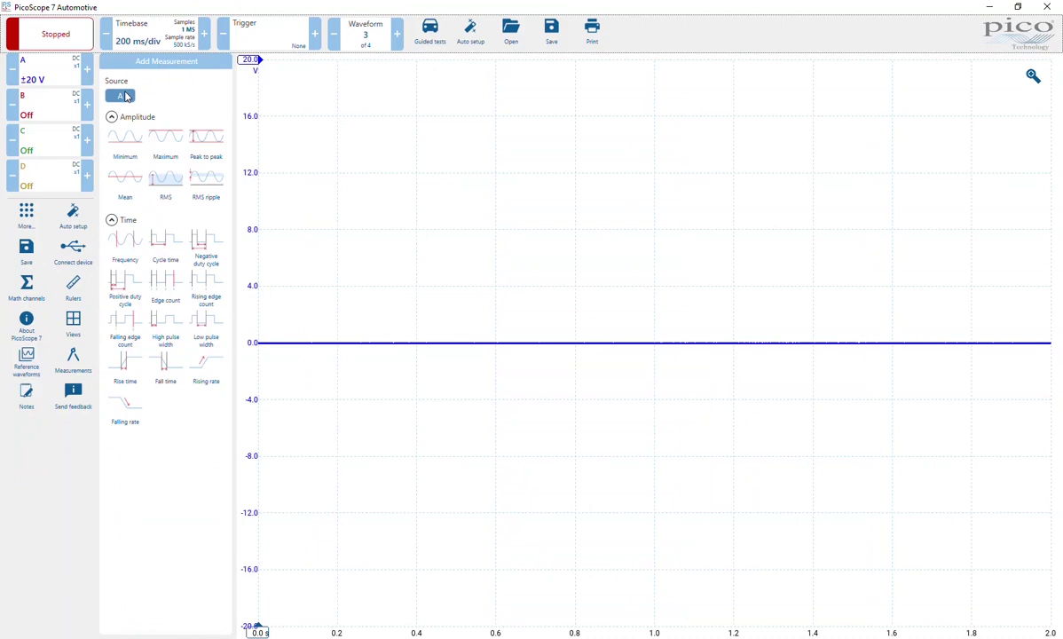
{"action": "left_click", "coordinate": [29, 557]}
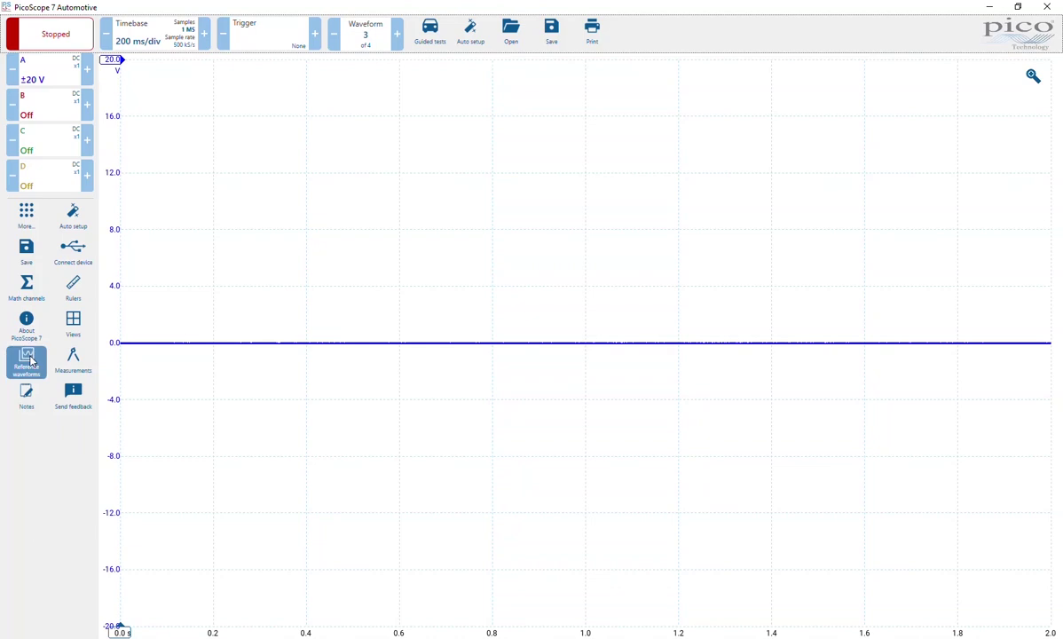
{"action": "left_click", "coordinate": [76, 255]}
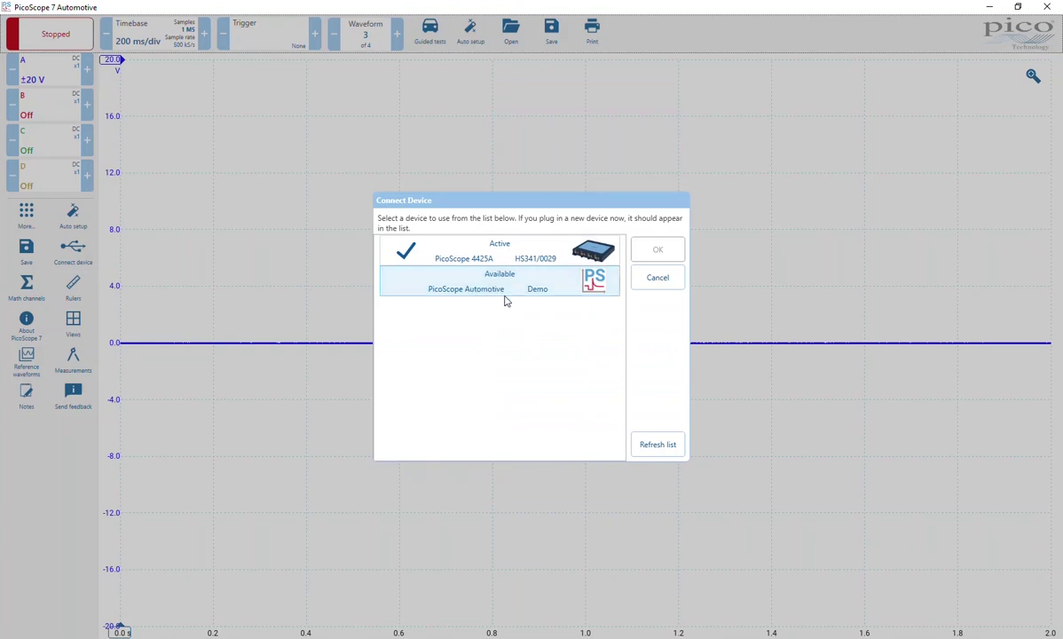
{"action": "left_click", "coordinate": [667, 281]}
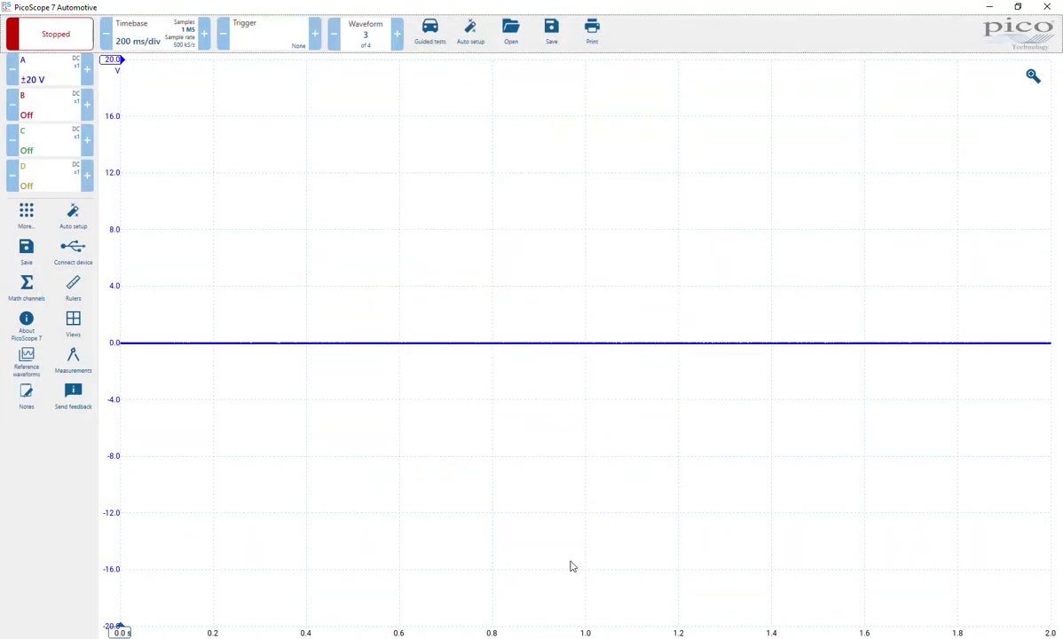
Step: Show the Notes area, dock it to the right of the graph, then close it
{"action": "left_click", "coordinate": [27, 396]}
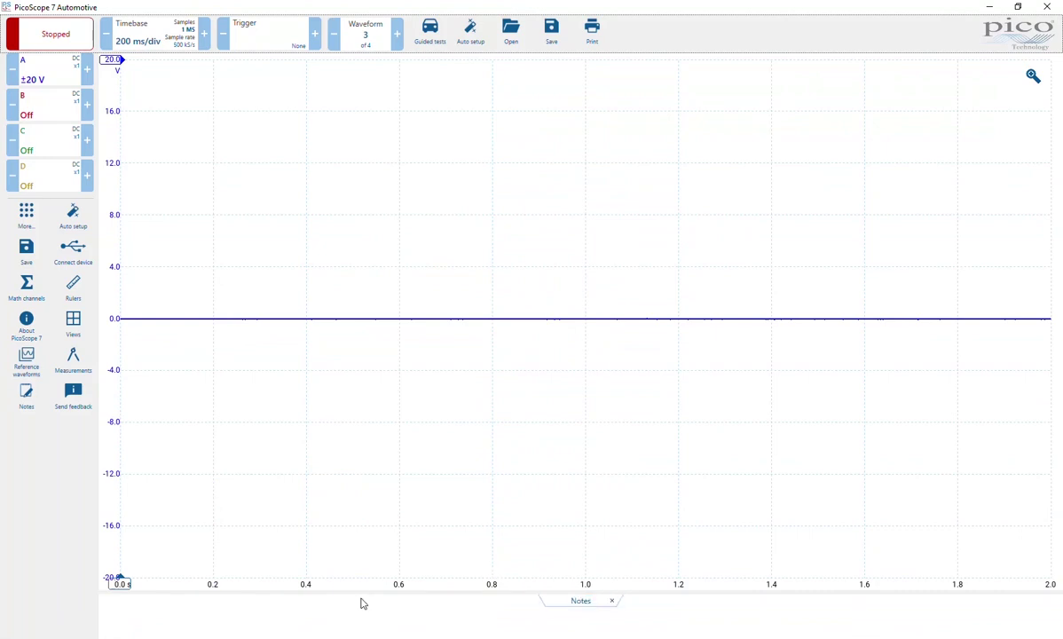
{"action": "left_click_drag", "start_coordinate": [581, 601], "coordinate": [612, 344]}
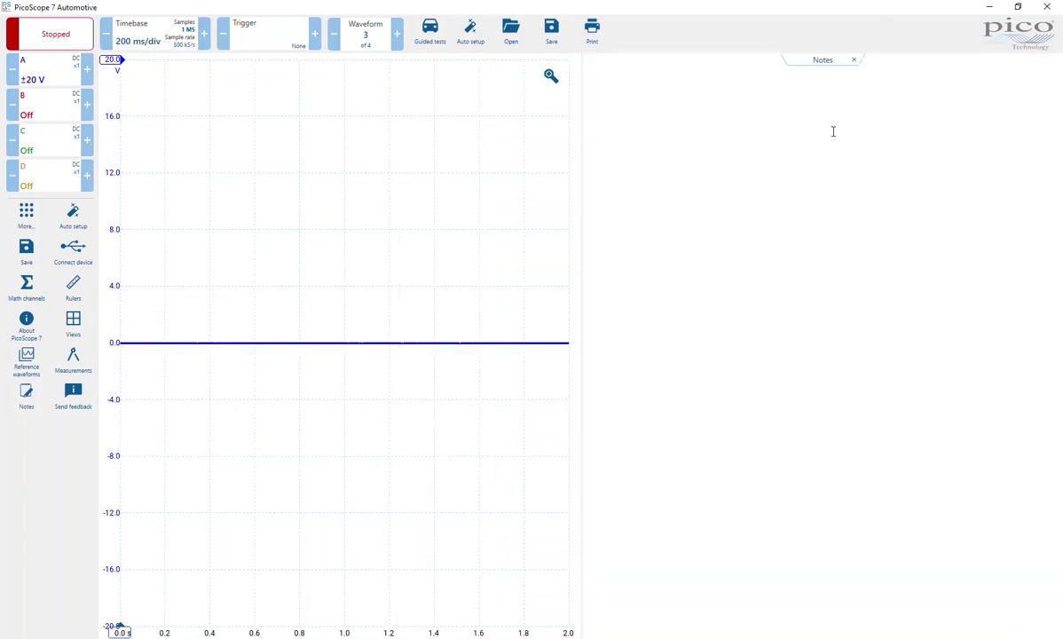
{"action": "left_click", "coordinate": [855, 59]}
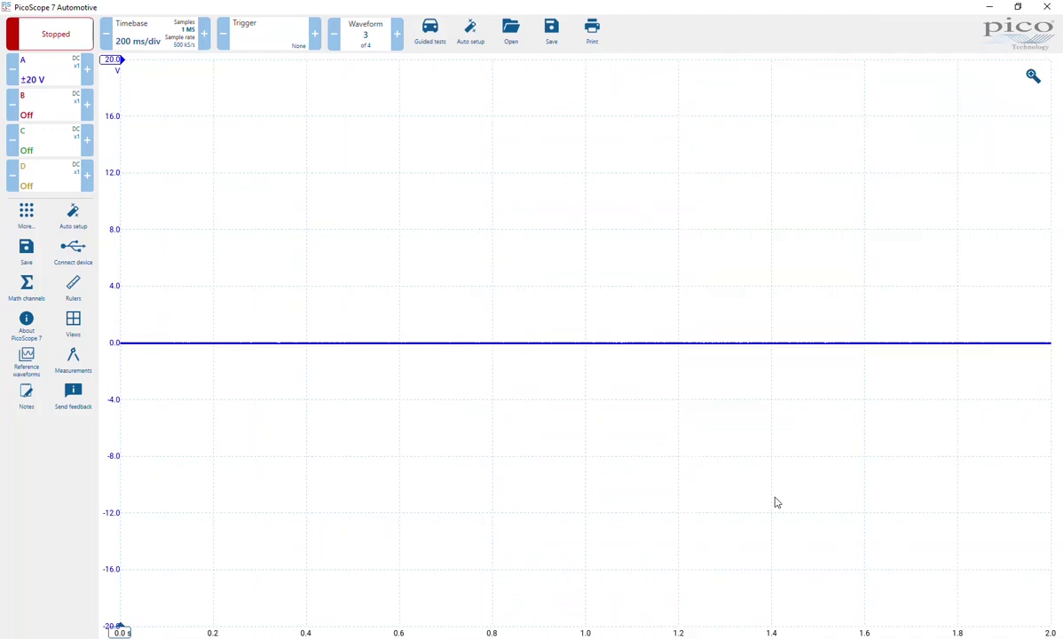